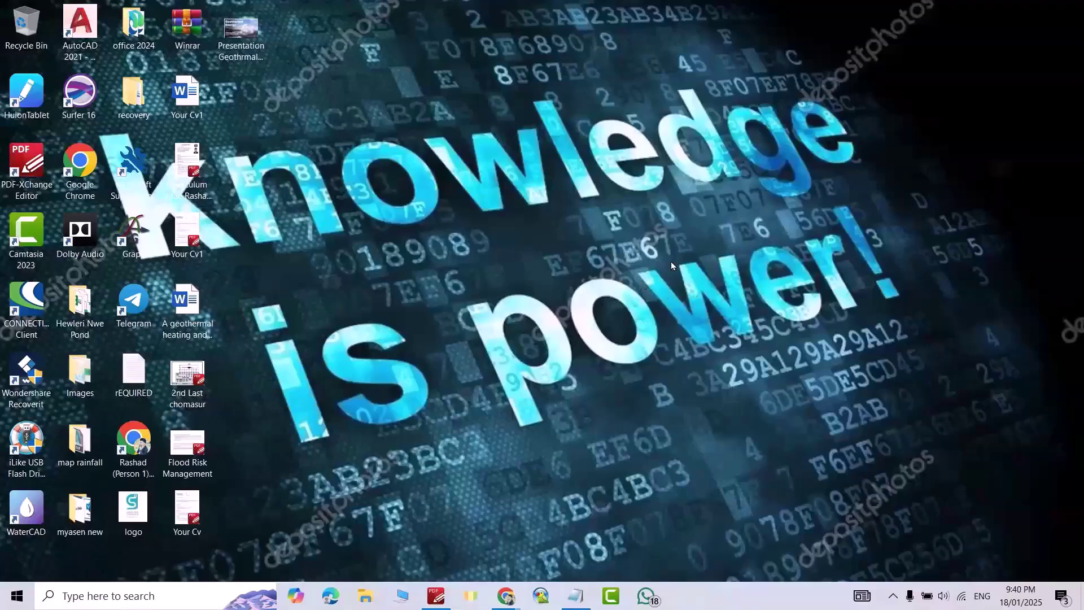
# Show the desktop's New submenu with the Folder option.
pyautogui.rightClick(496, 202)
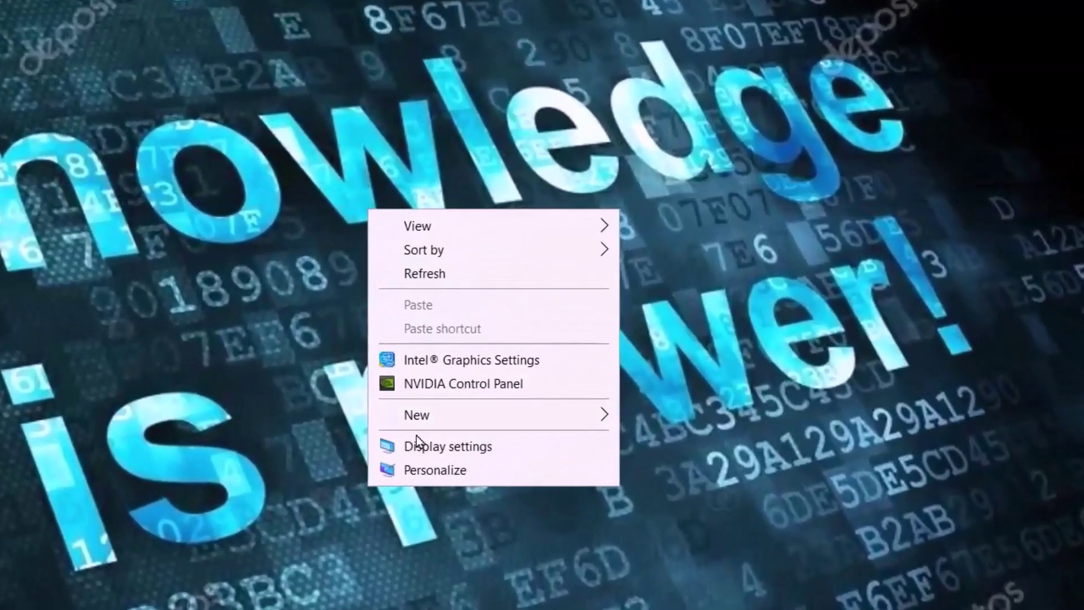
pyautogui.moveTo(530, 342)
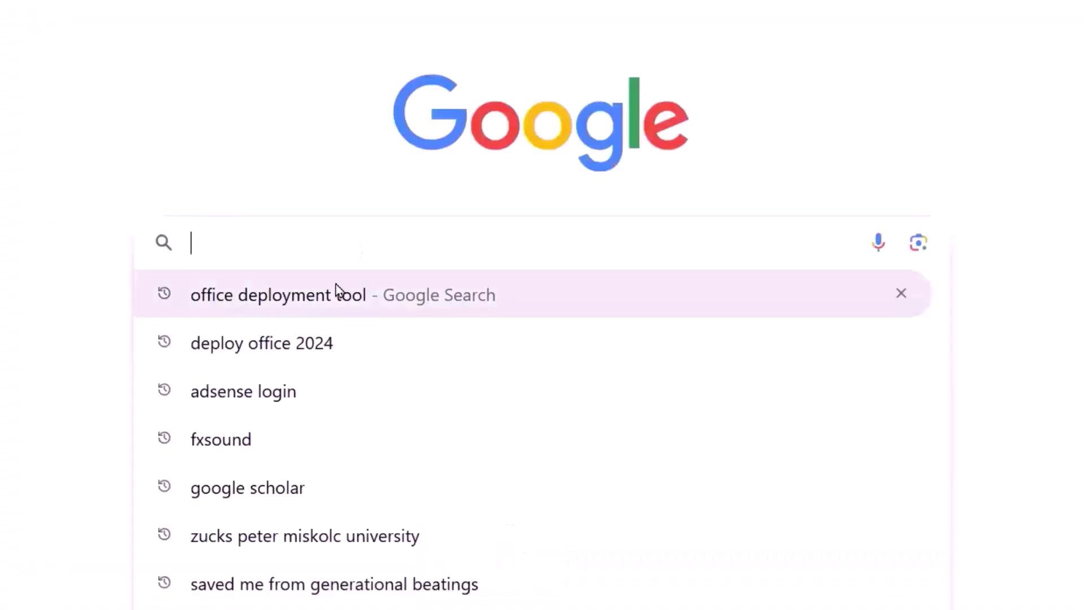
# Download the Office Deployment Tool installer from Microsoft into the Downloads folder.
pyautogui.write('office deployment tool')
pyautogui.press('Return')
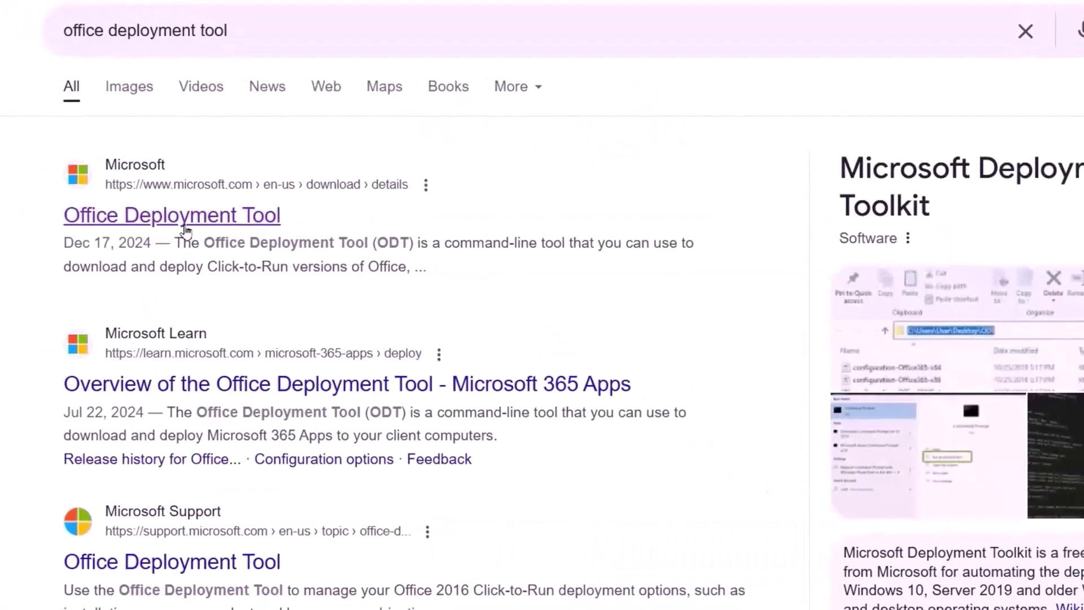
pyautogui.click(185, 228)
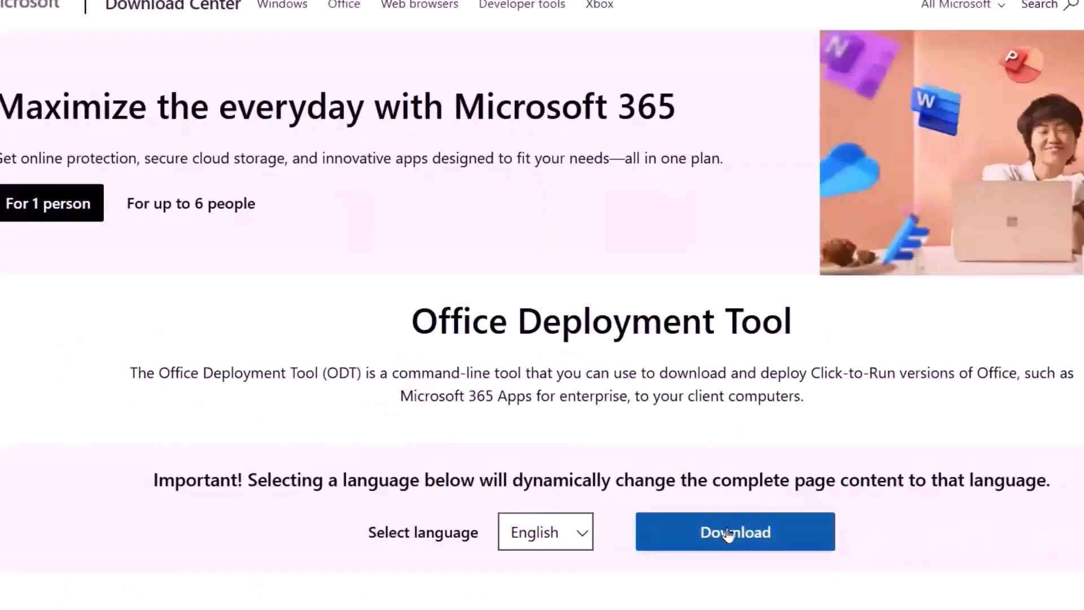
pyautogui.click(730, 533)
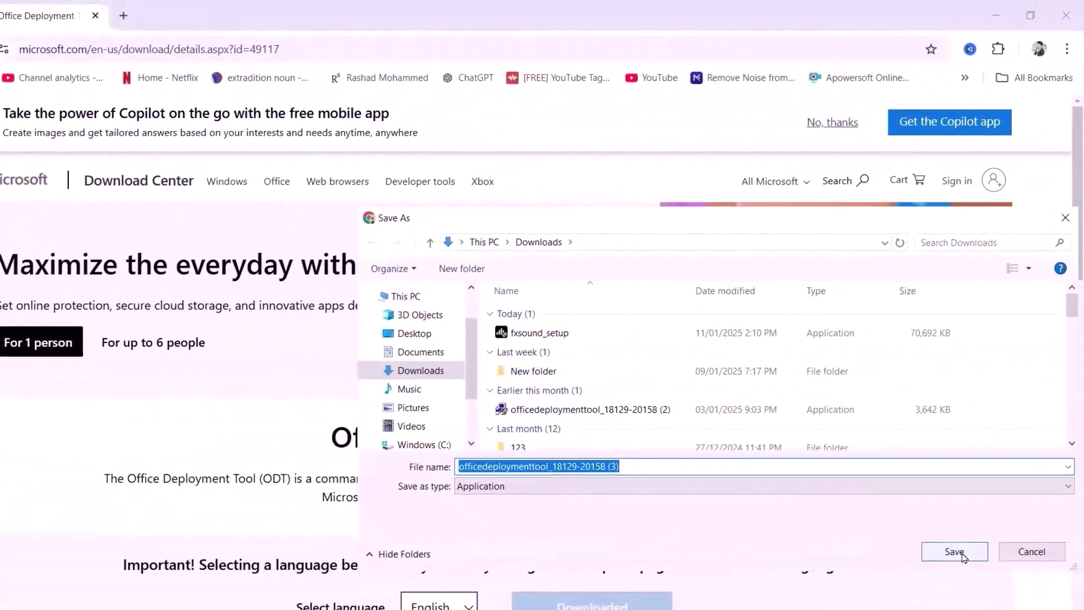
pyautogui.click(960, 552)
pyautogui.click(1002, 54)
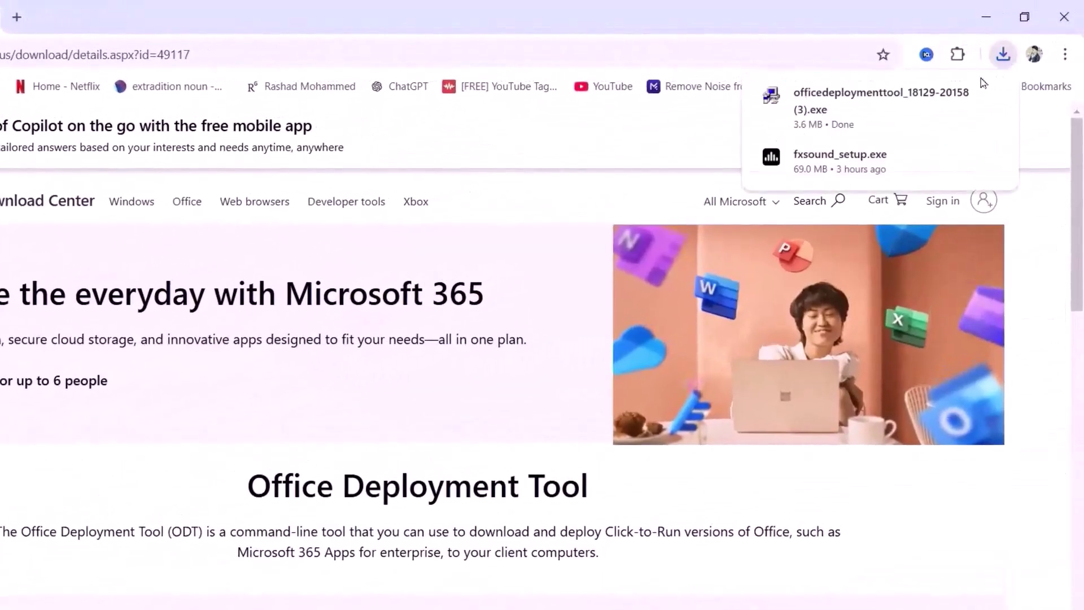
# Run the deployment tool as administrator, extract it into the office folder, and select the sample configuration file.
pyautogui.click(959, 95)
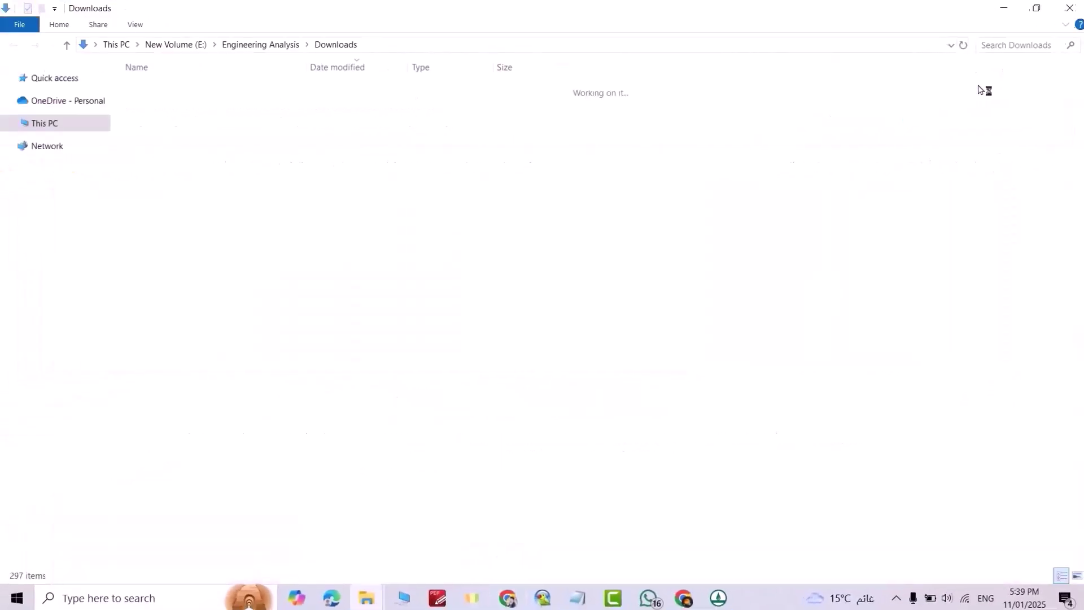
pyautogui.rightClick(308, 133)
pyautogui.click(319, 189)
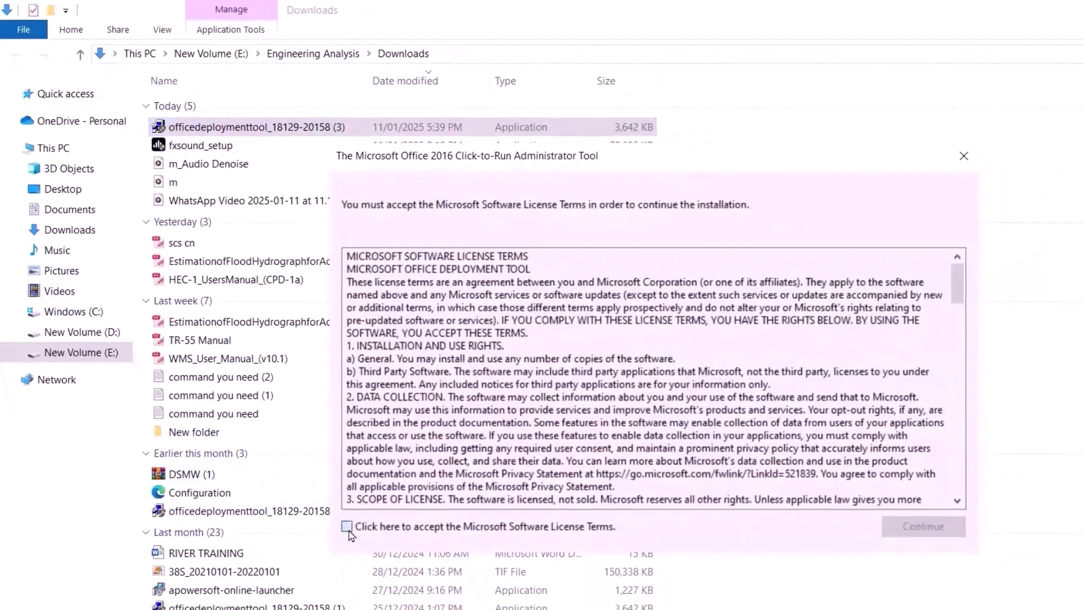
pyautogui.click(346, 525)
pyautogui.click(923, 526)
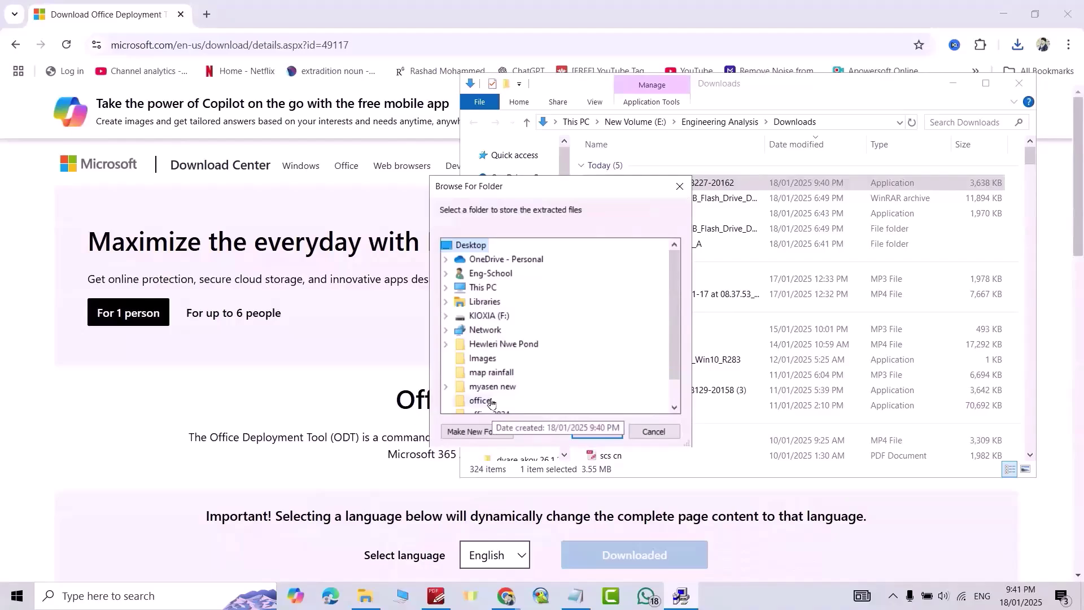
pyautogui.click(481, 400)
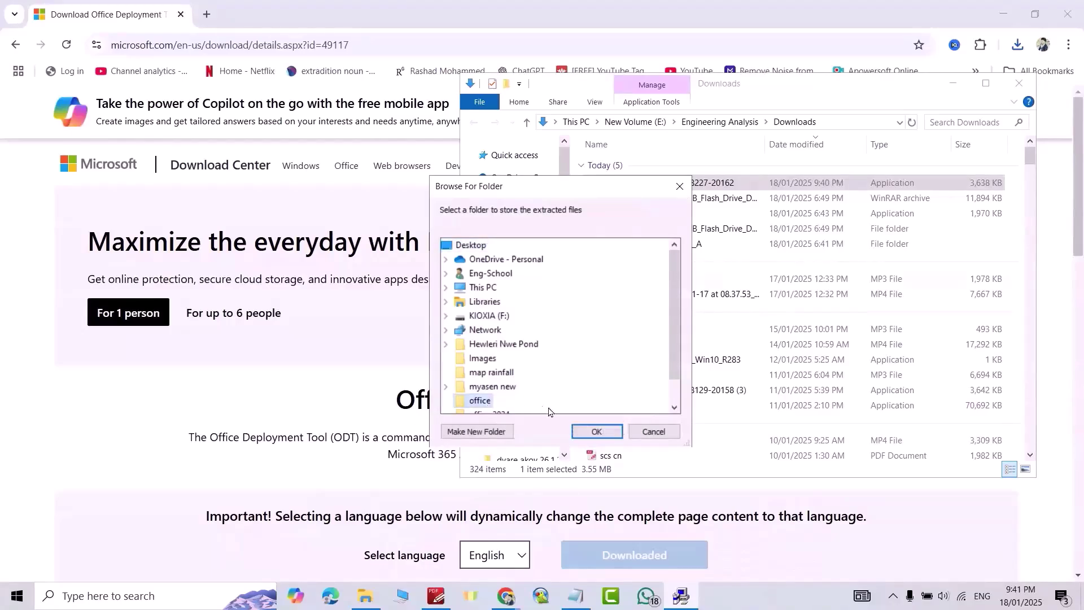
pyautogui.click(593, 431)
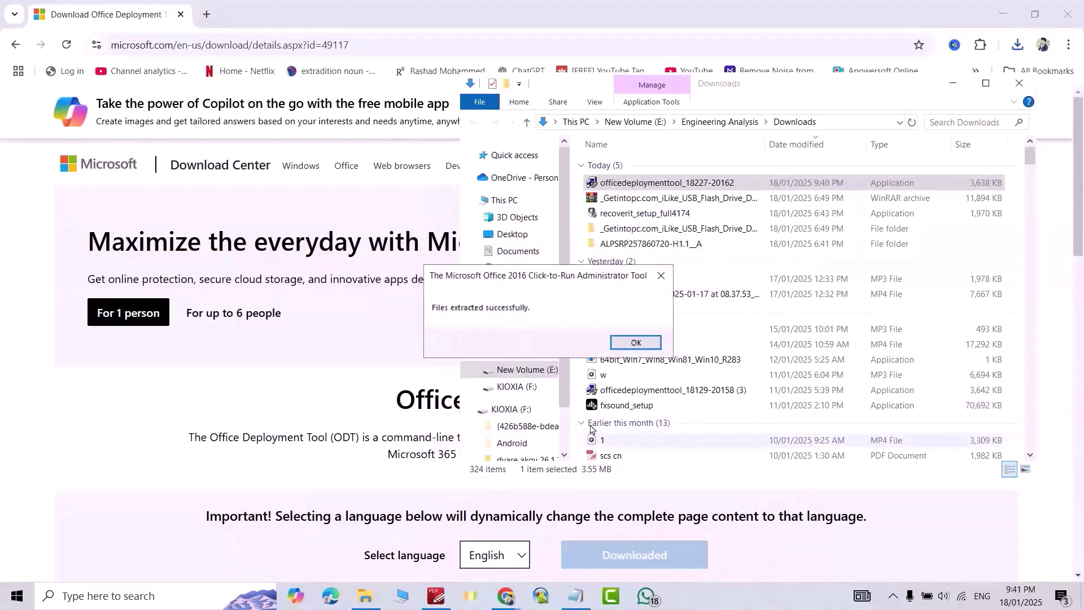
pyautogui.click(636, 343)
pyautogui.click(953, 83)
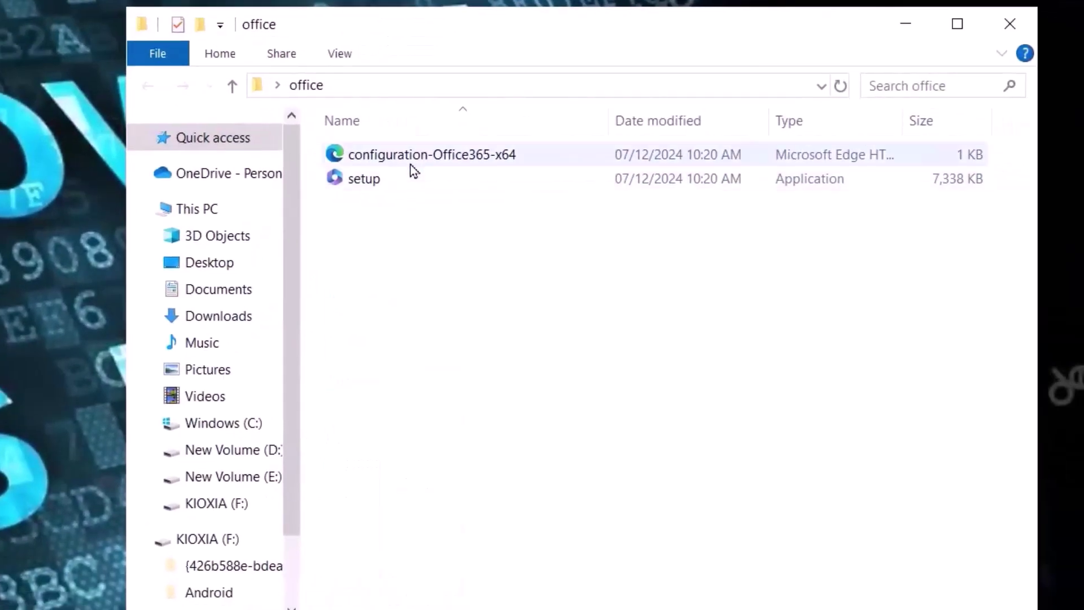
pyautogui.click(572, 203)
# Delete configuration-Office365-x64 and search Google for 'office cu' to find the customization tool.
pyautogui.press('Delete')
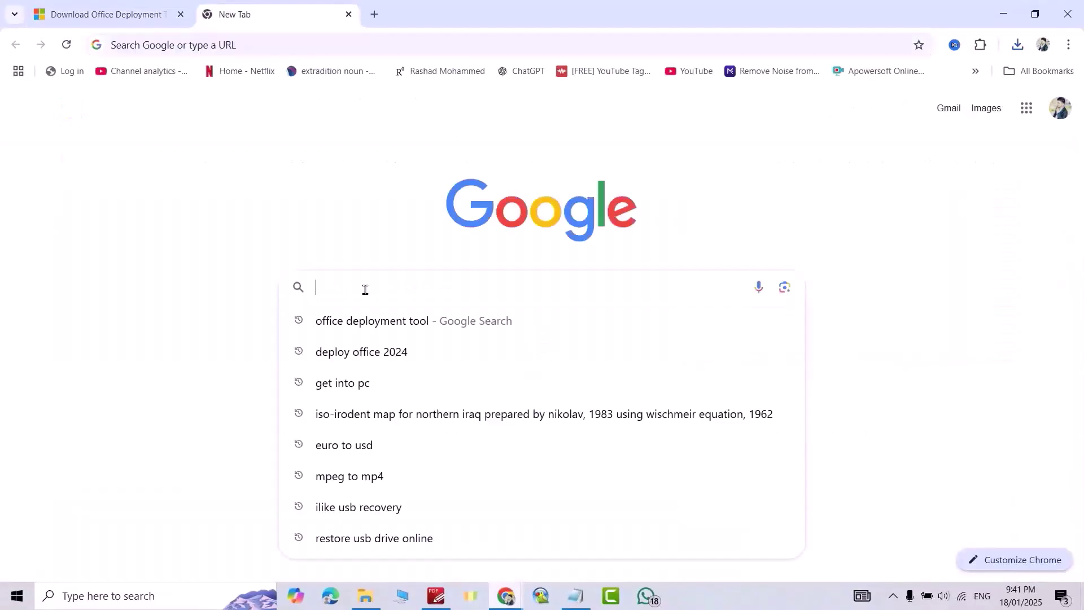
pyautogui.write('office customization tool')
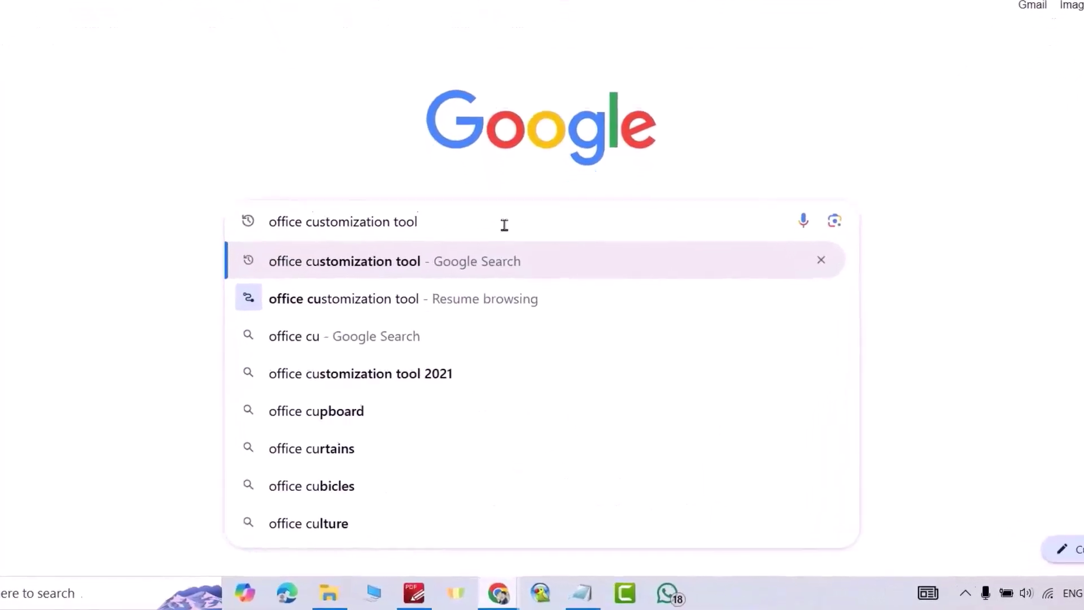
pyautogui.press('Return')
# Open the Office Customization Tool page and choose Office LTSC Professional Plus 2024 as the suite.
pyautogui.click(181, 173)
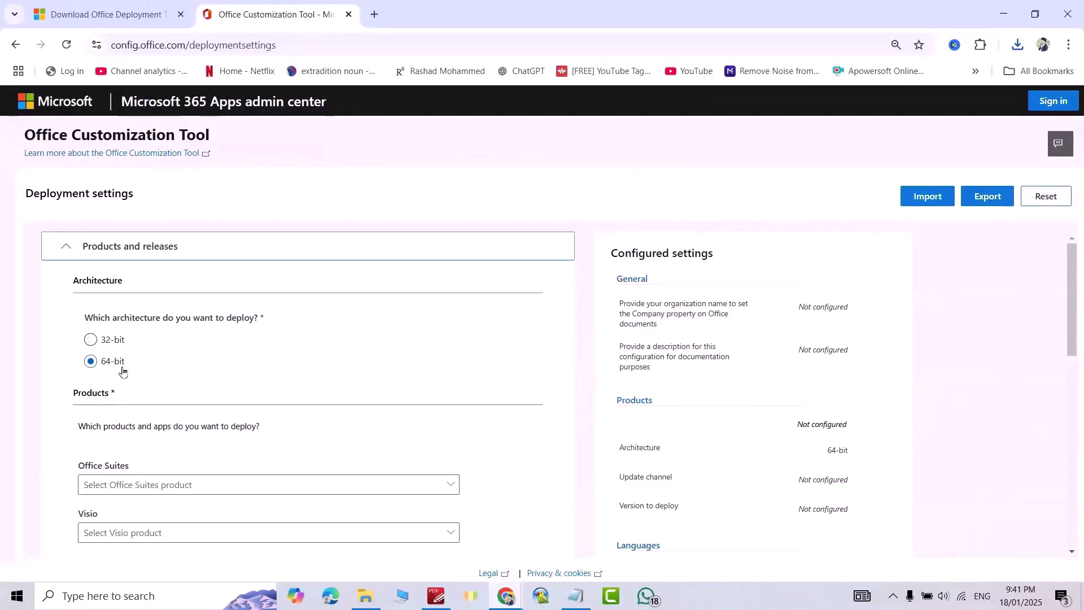
pyautogui.scroll(-2, 353, 341)
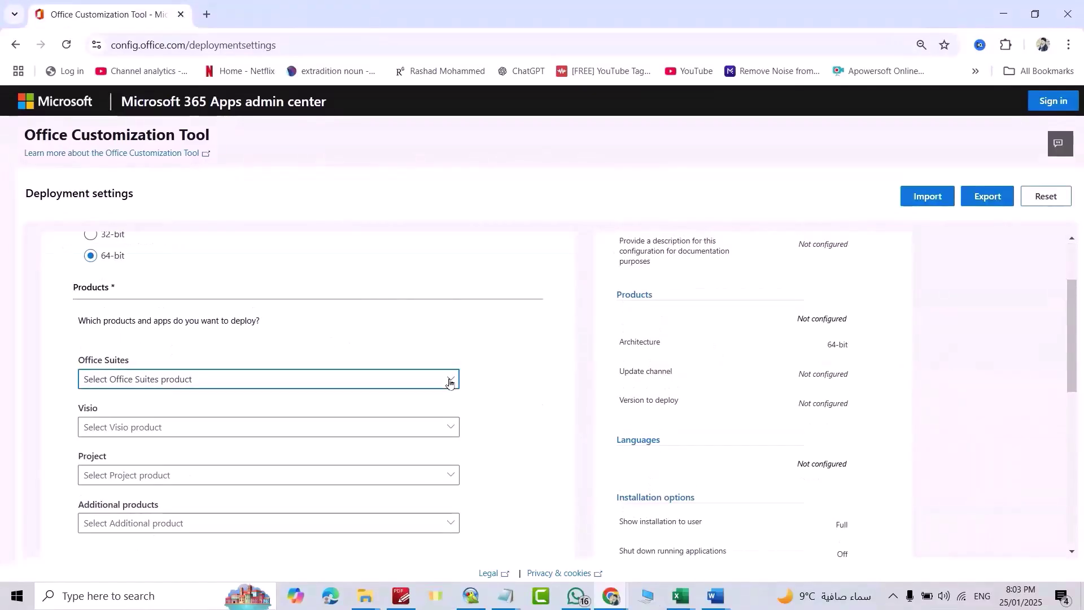
pyautogui.click(449, 382)
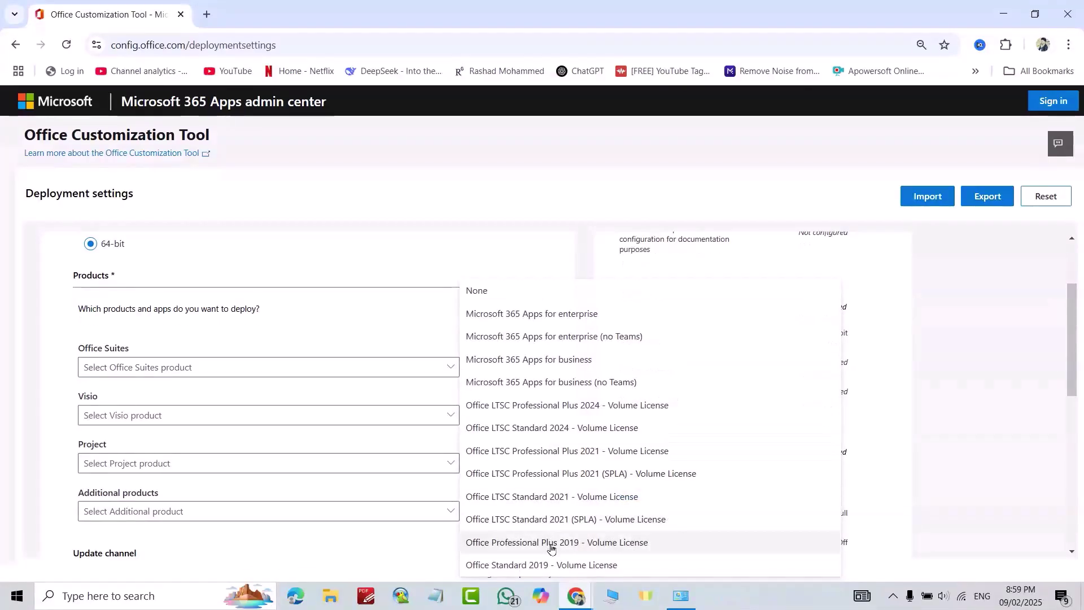
pyautogui.click(552, 543)
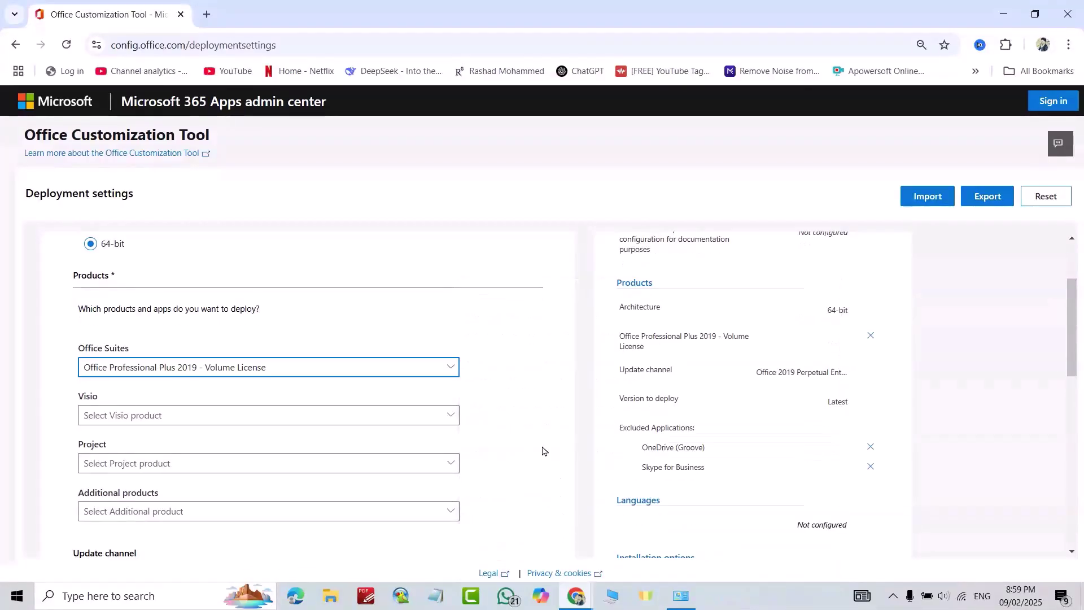
# Turn off Access, OneDrive Desktop, Outlook and Publisher in the deployment.
pyautogui.scroll(-4, 490, 295)
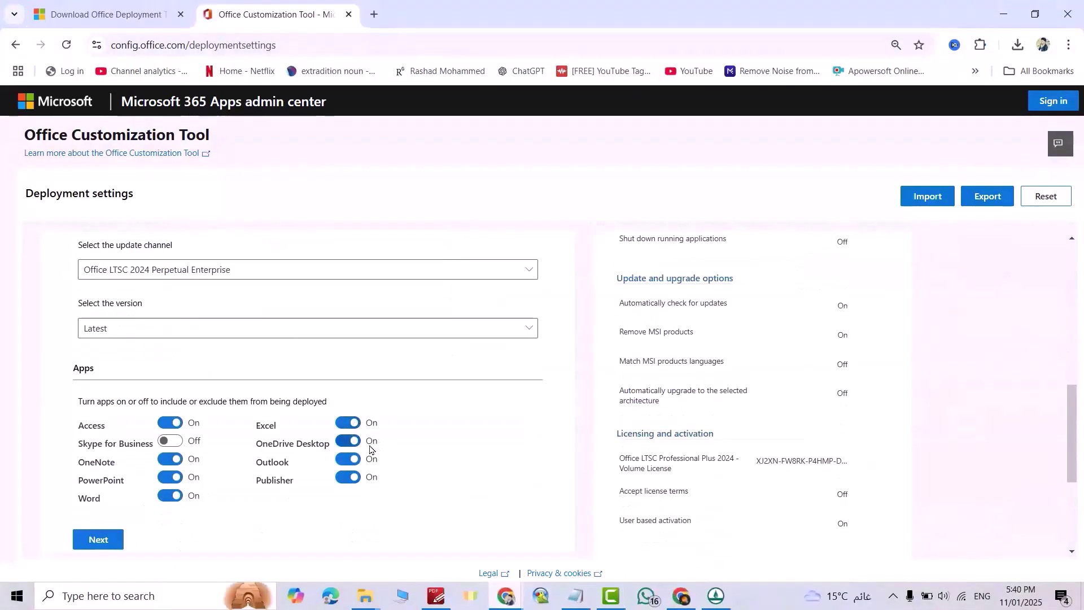
pyautogui.click(348, 440)
pyautogui.click(348, 458)
pyautogui.click(348, 476)
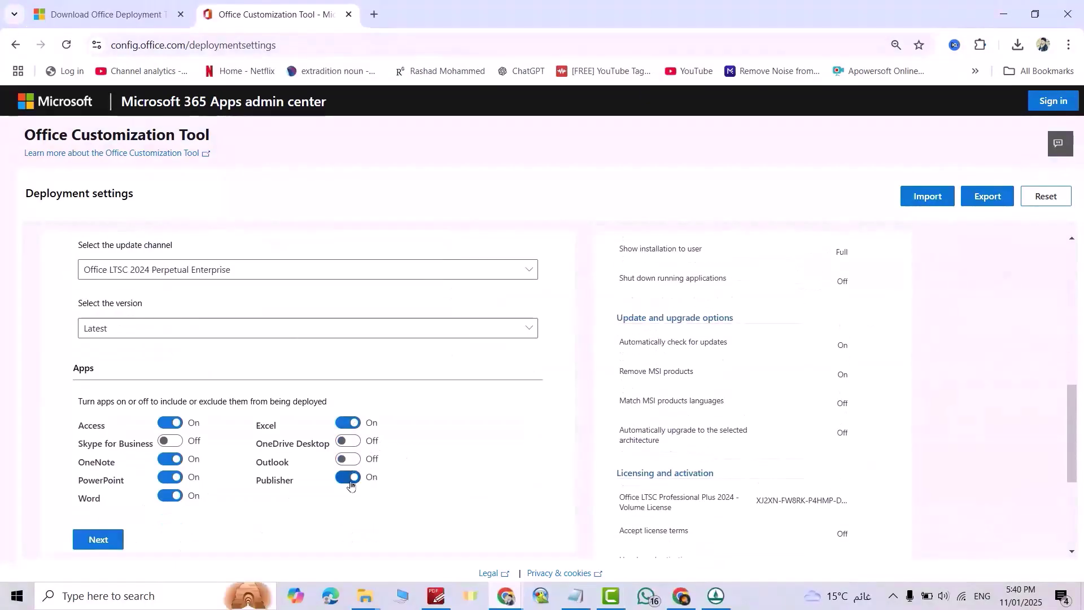
pyautogui.click(169, 422)
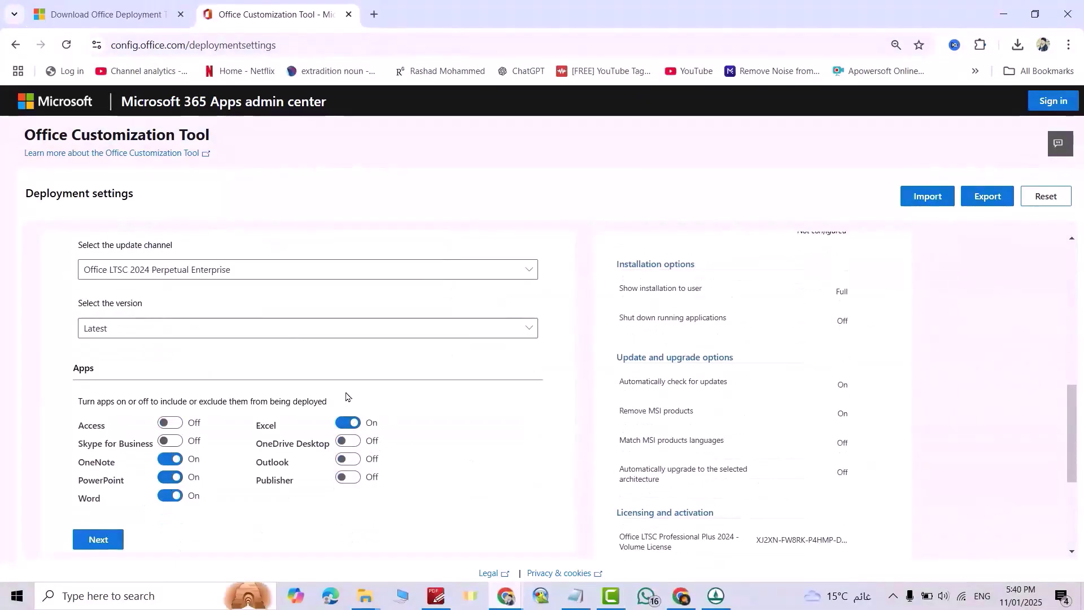
# Set the primary language to English (United States).
pyautogui.click(105, 542)
pyautogui.click(264, 384)
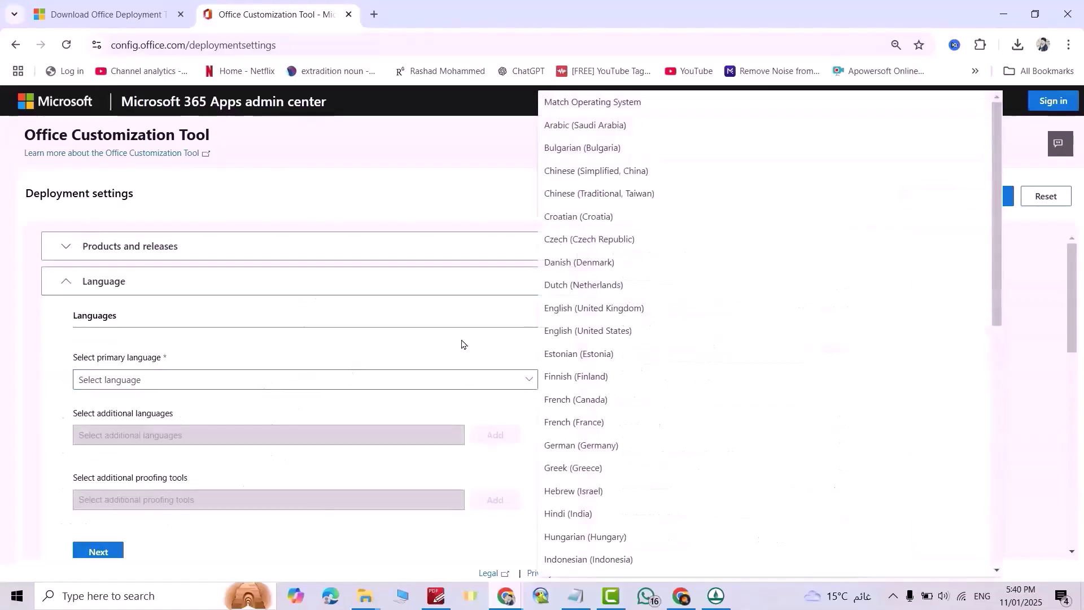
pyautogui.click(601, 333)
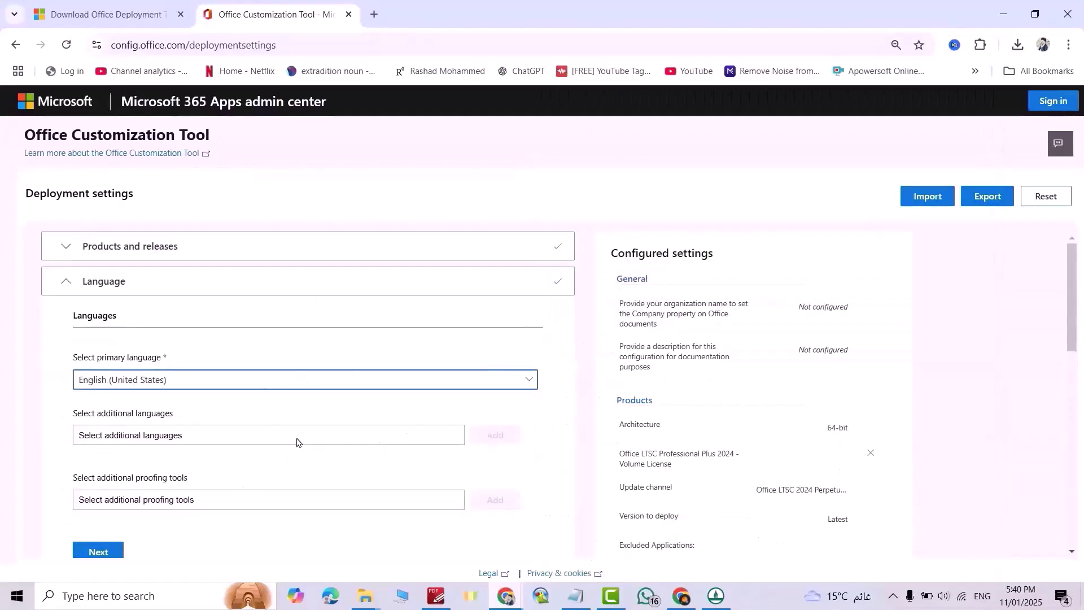
# Turn off uninstalling older MSI versions of Office in the update and upgrade options.
pyautogui.scroll(-2, 296, 442)
pyautogui.click(100, 439)
pyautogui.scroll(-4, 282, 385)
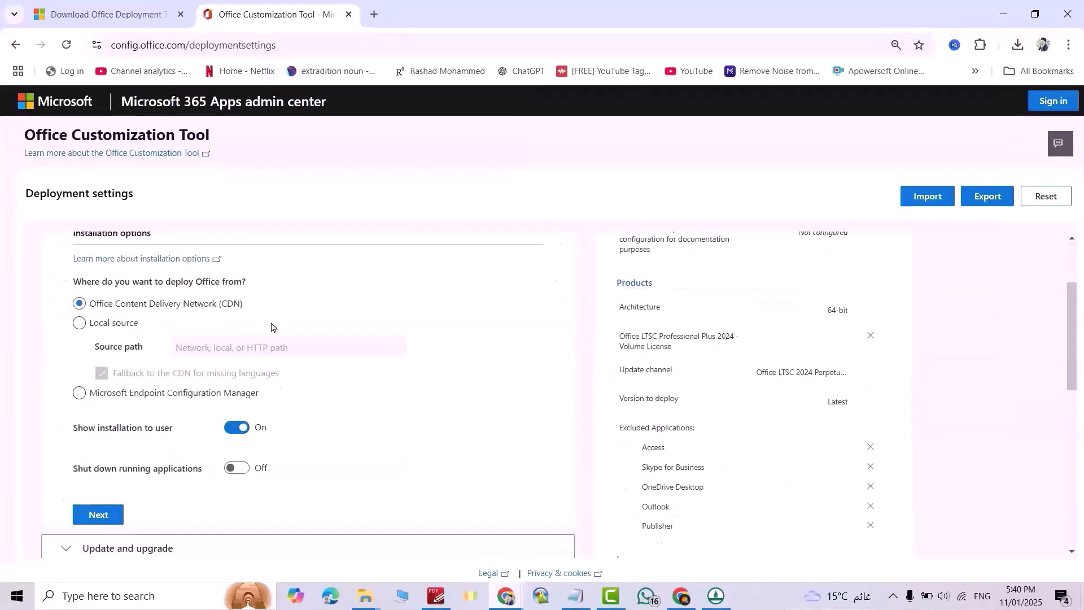
pyautogui.click(100, 398)
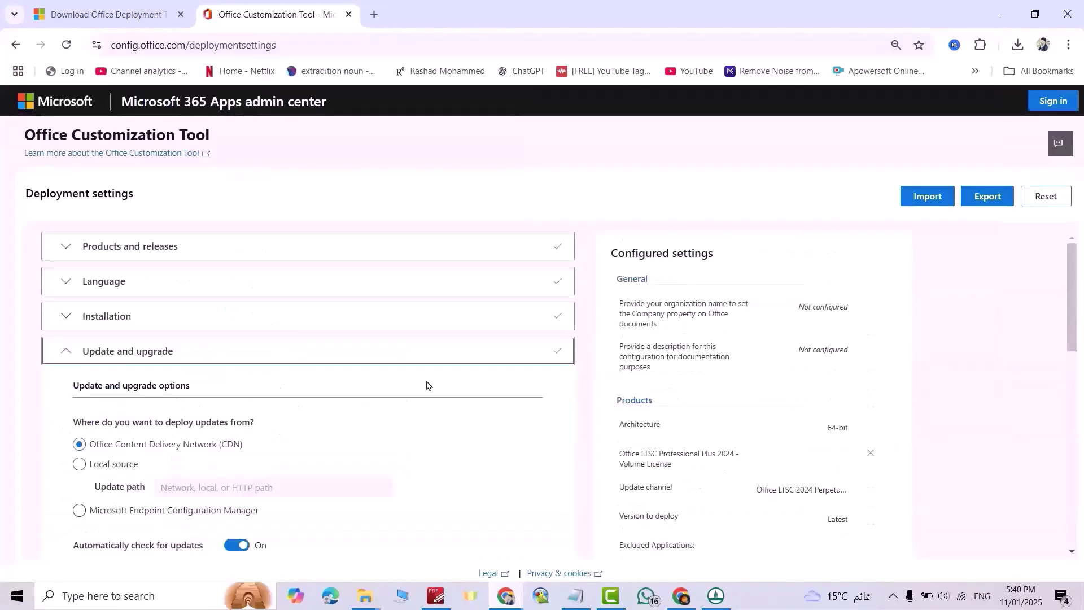
pyautogui.scroll(-4, 428, 382)
pyautogui.click(378, 390)
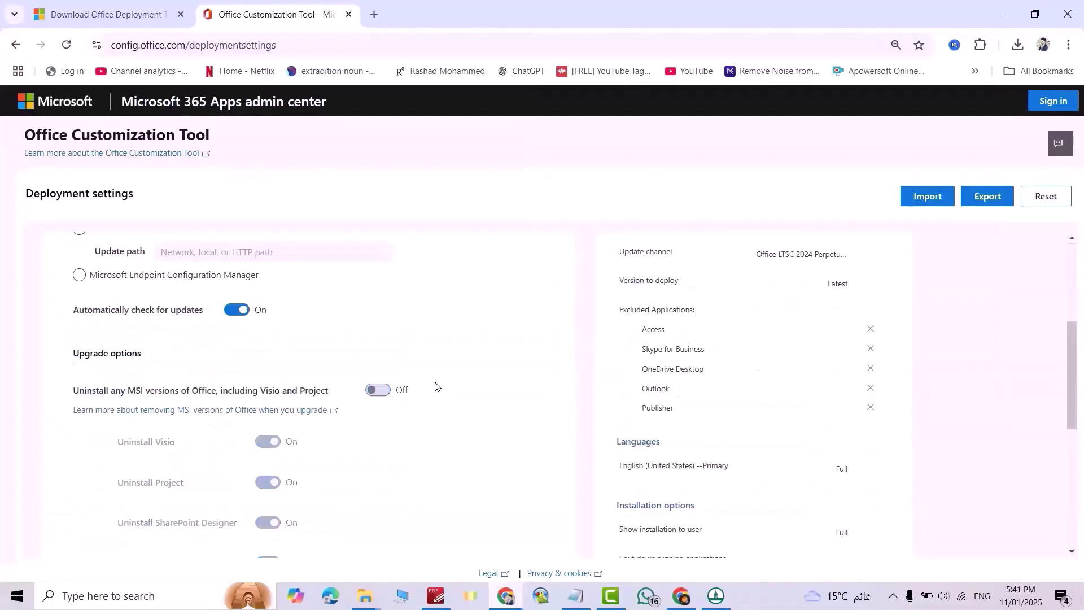
pyautogui.scroll(-4, 467, 365)
# Step through licensing, general settings and application preferences, then finish the configuration.
pyautogui.click(99, 432)
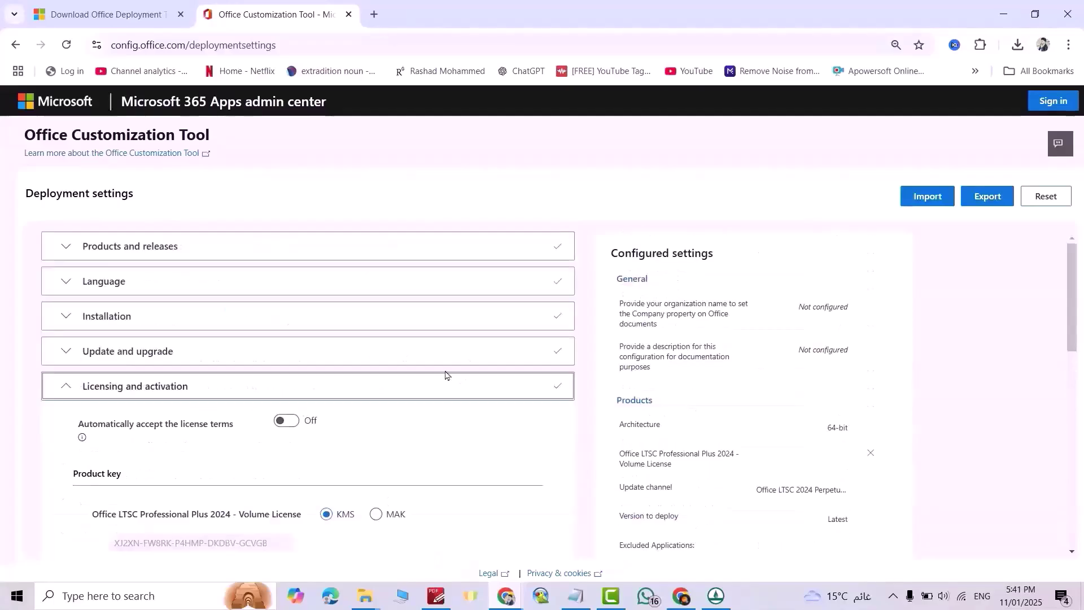
pyautogui.scroll(-4, 446, 373)
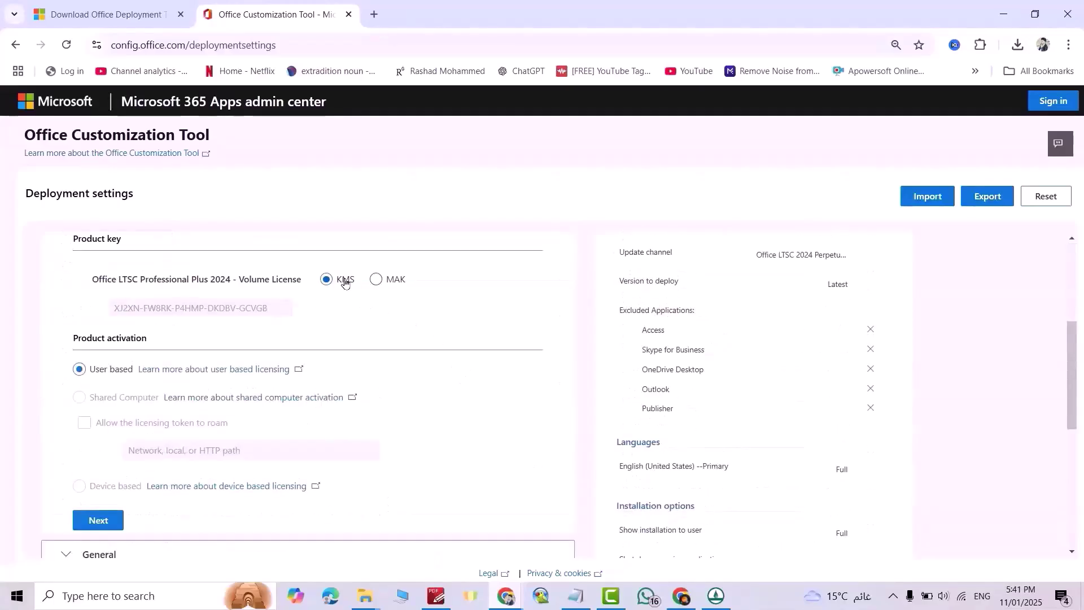
pyautogui.scroll(-2, 404, 337)
pyautogui.click(115, 401)
pyautogui.scroll(-2, 372, 374)
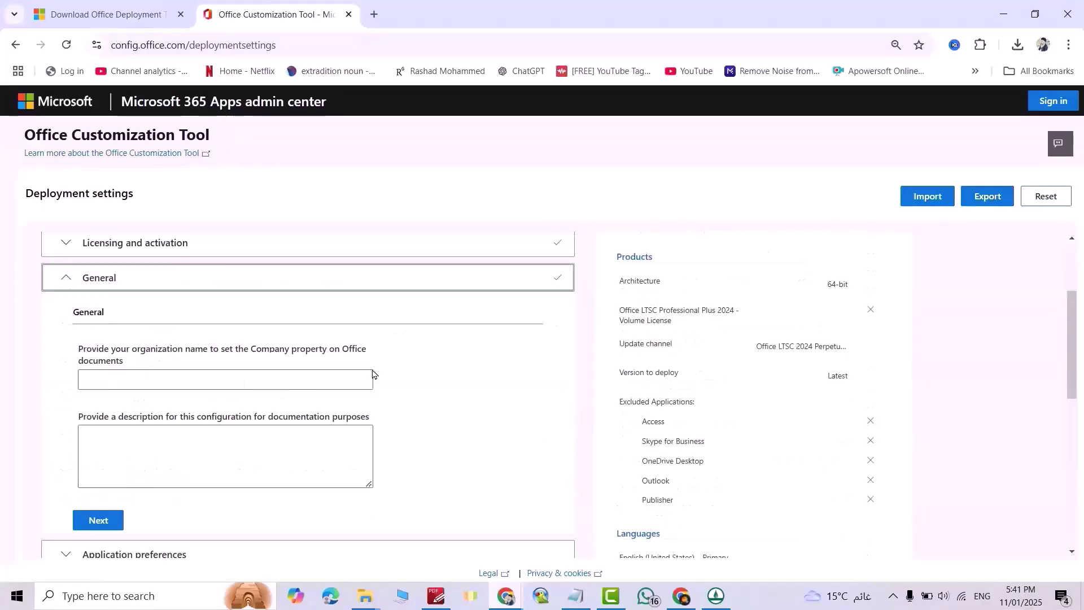
pyautogui.scroll(-2, 372, 374)
pyautogui.click(99, 402)
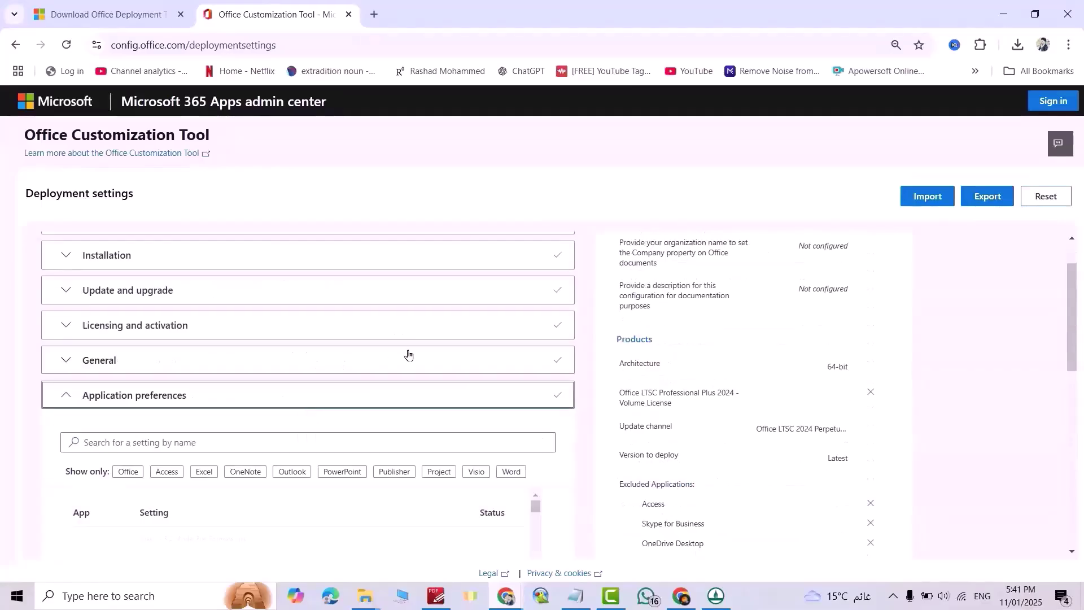
pyautogui.scroll(-5, 408, 353)
pyautogui.scroll(4, 587, 343)
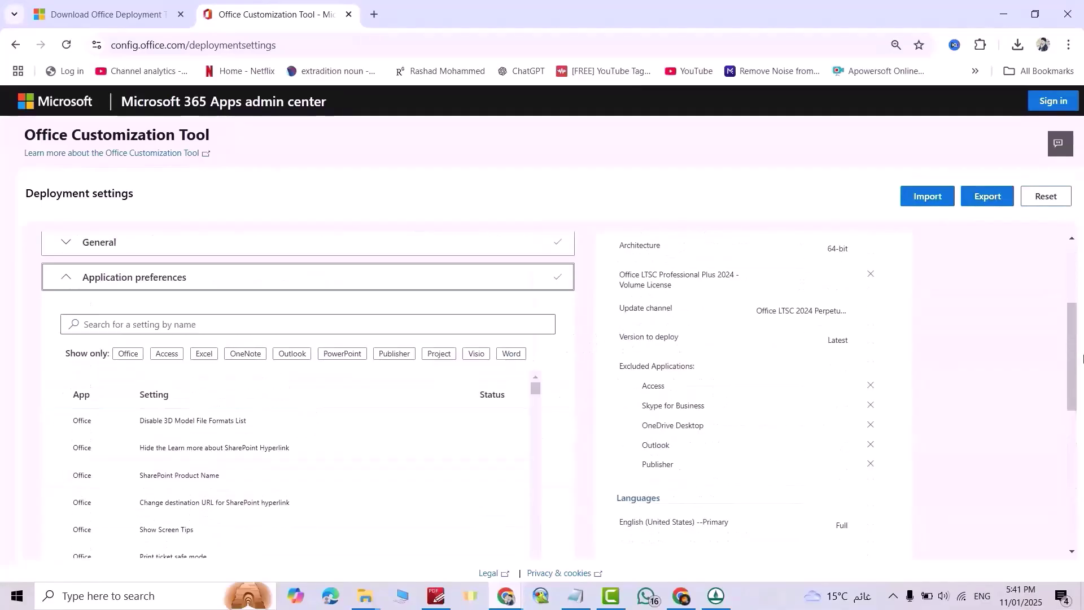
pyautogui.moveTo(1081, 359); pyautogui.dragTo(1081, 491)
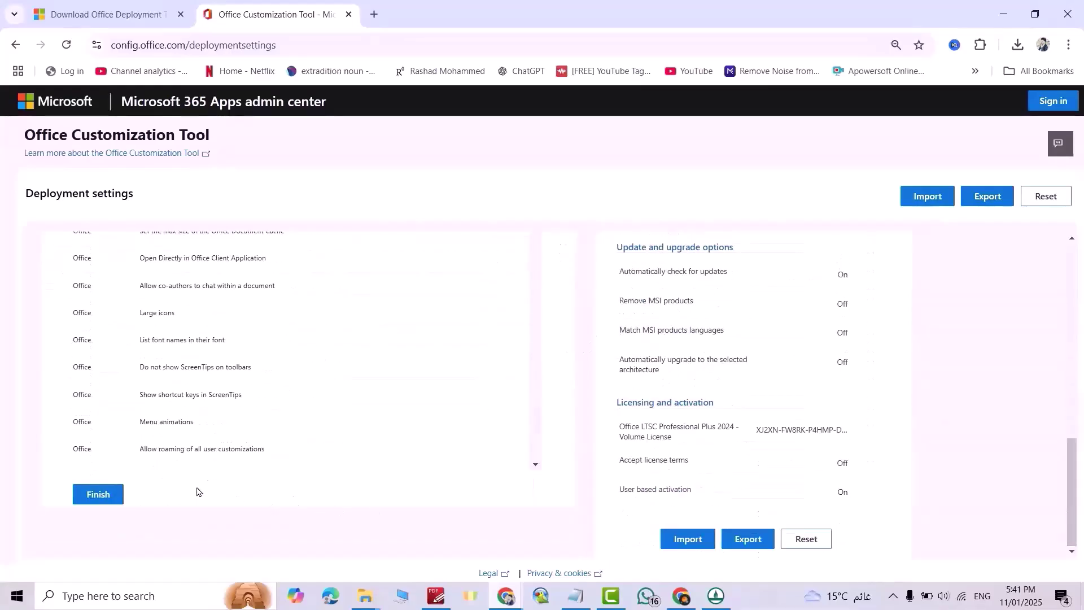
pyautogui.click(101, 493)
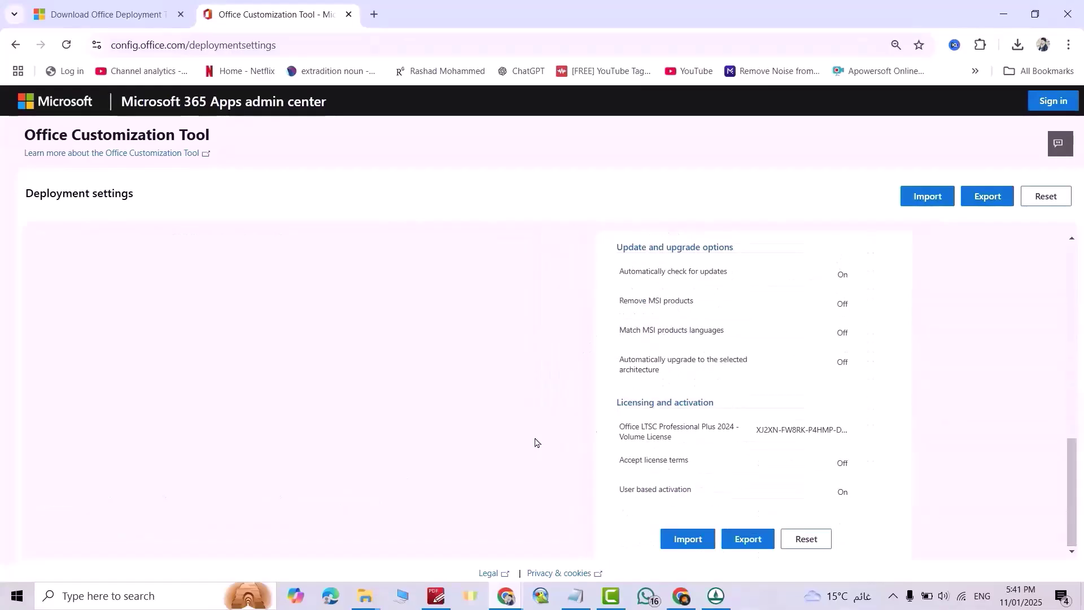
# Export the configuration with Office Open XML as default format and the licence terms accepted.
pyautogui.click(981, 202)
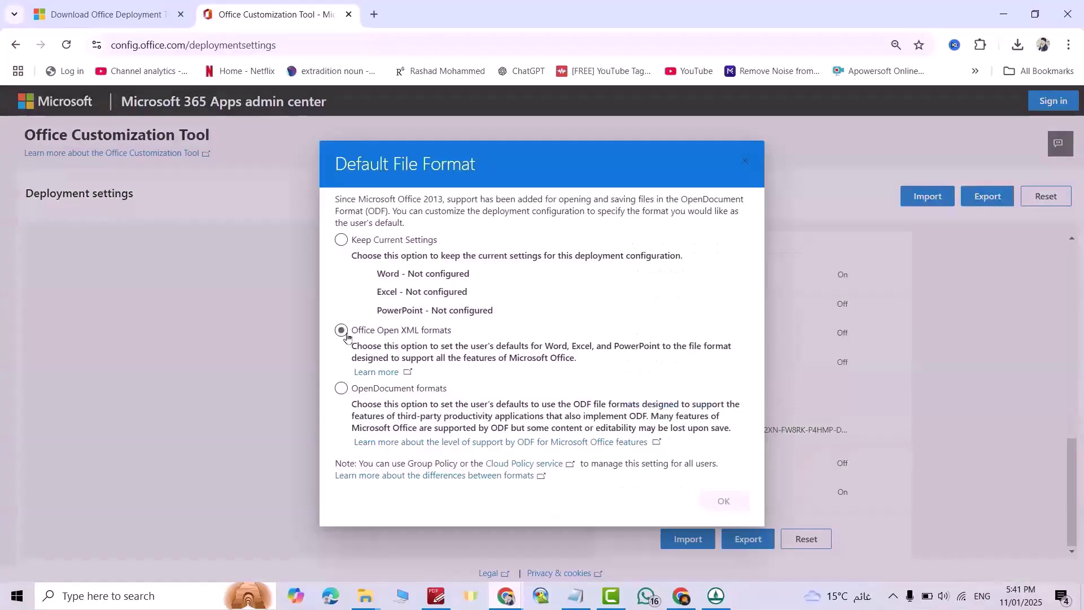
pyautogui.click(342, 332)
pyautogui.click(724, 500)
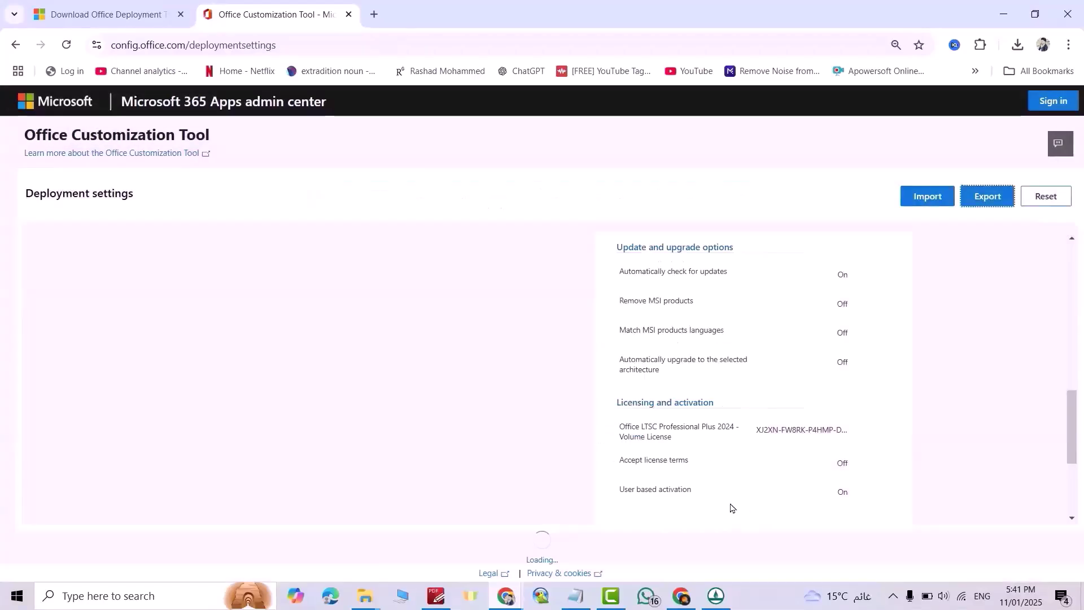
pyautogui.click(568, 384)
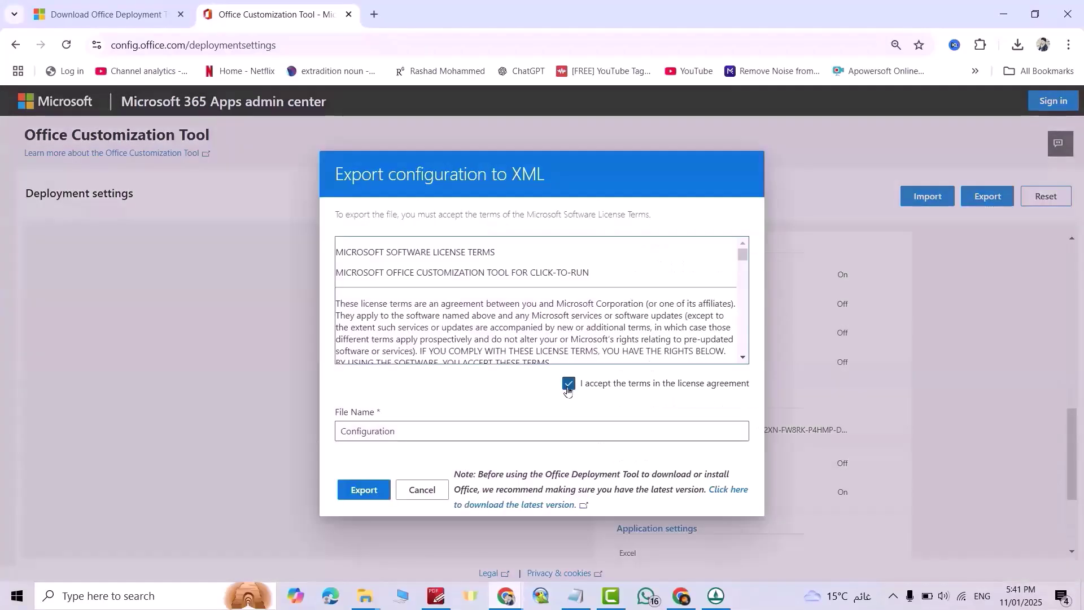
pyautogui.click(363, 495)
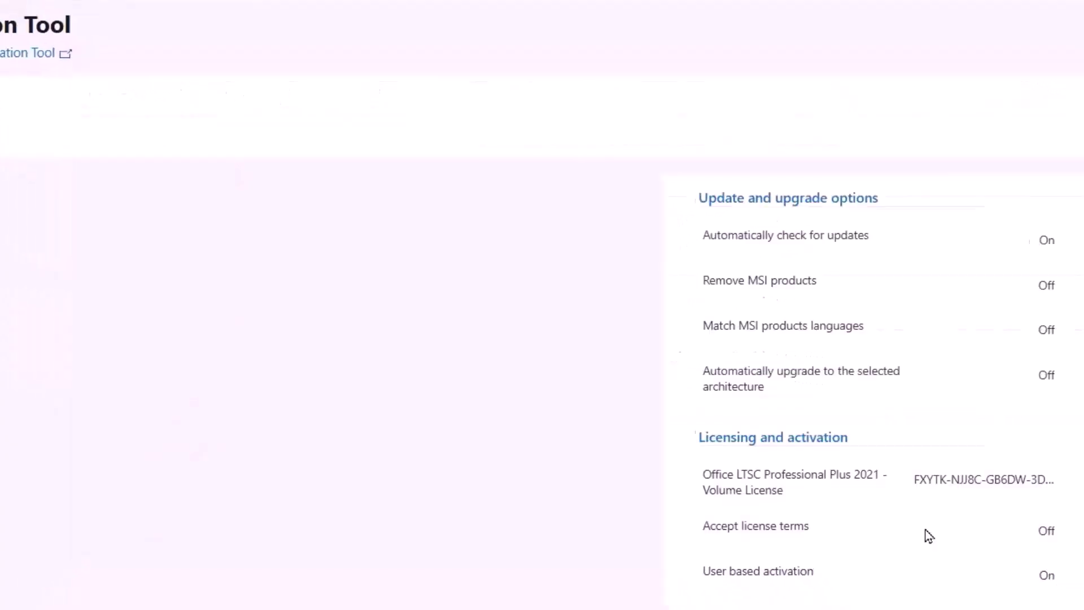
# Paste the downloaded Configuration file into the desktop office folder.
pyautogui.click(1007, 79)
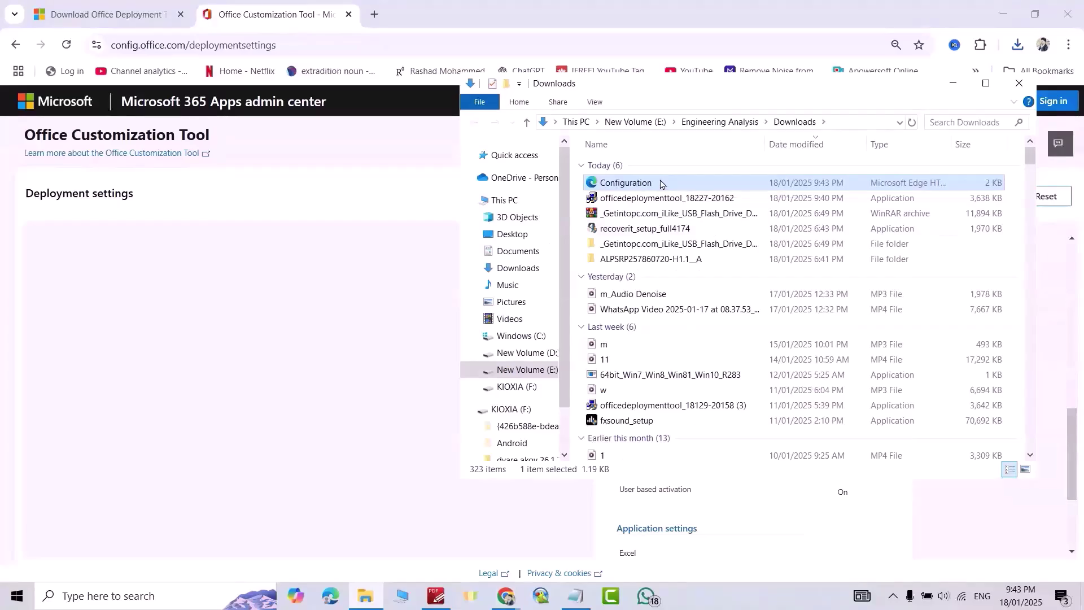
pyautogui.click(1016, 85)
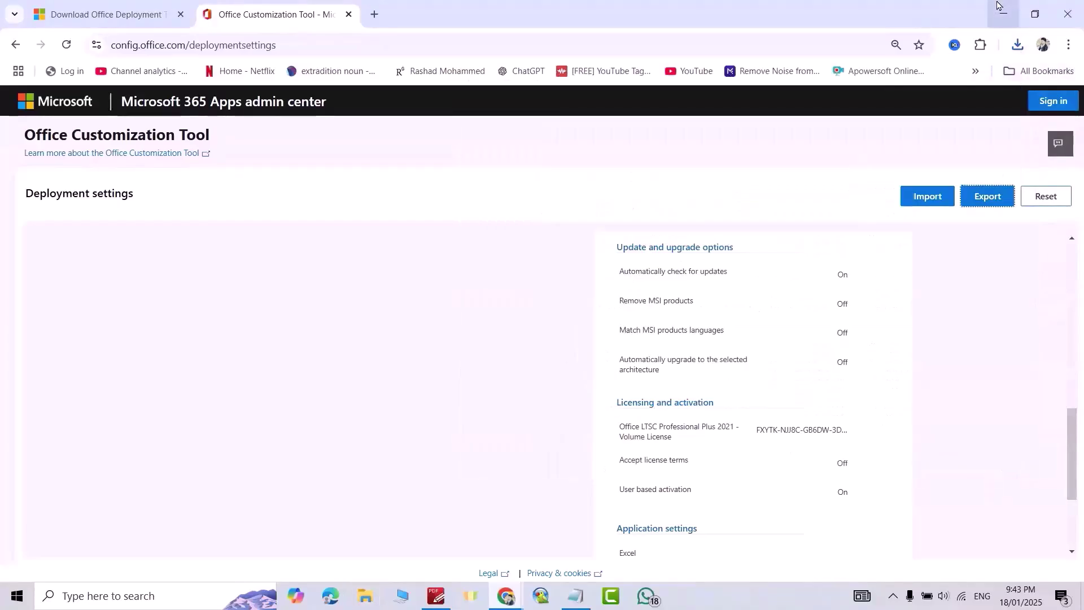
pyautogui.click(1001, 12)
pyautogui.doubleClick(509, 231)
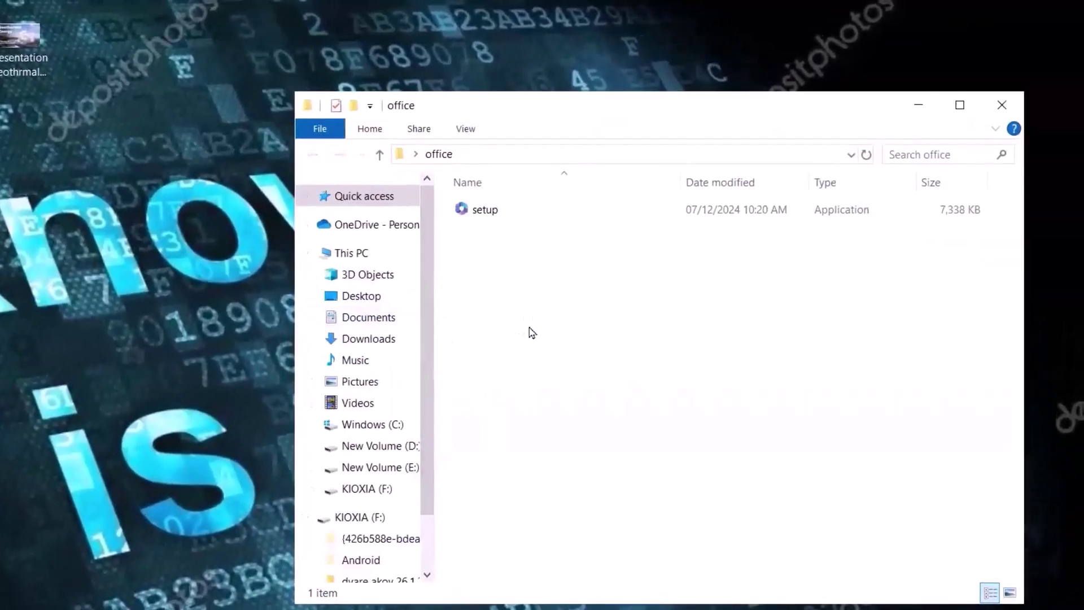
pyautogui.hotkey('ctrl', 'v')
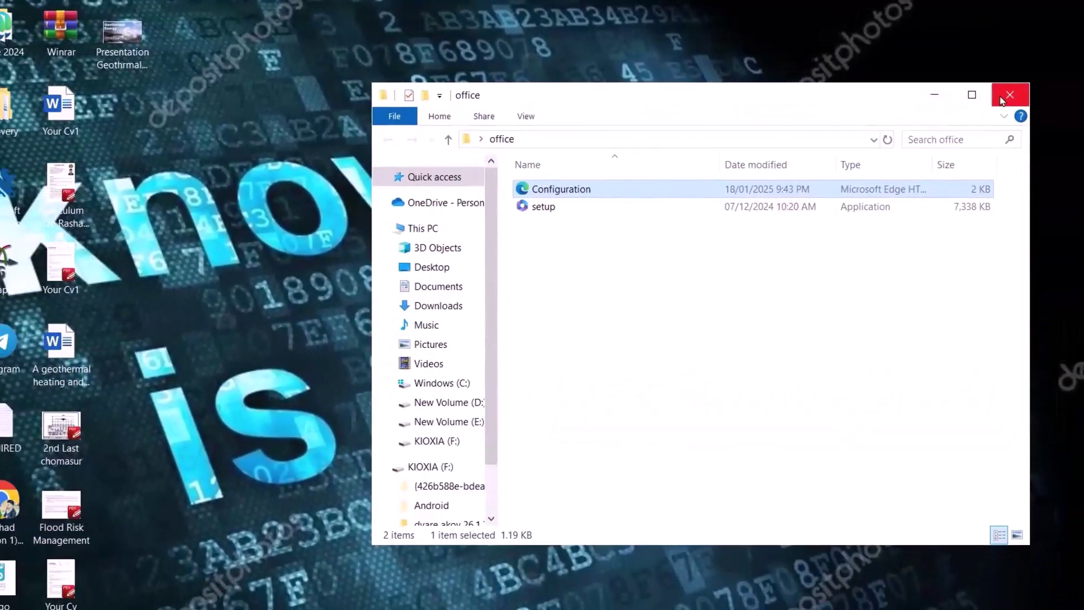
pyautogui.click(1002, 105)
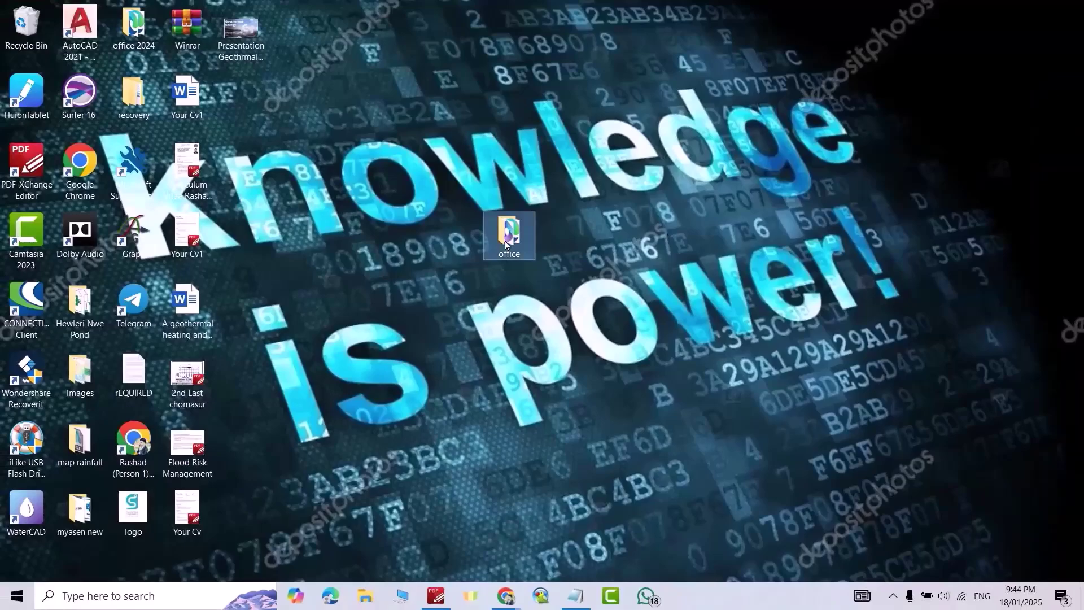
# Paste the office folder onto the C: drive, open it and reveal the C:\office path.
pyautogui.click(374, 602)
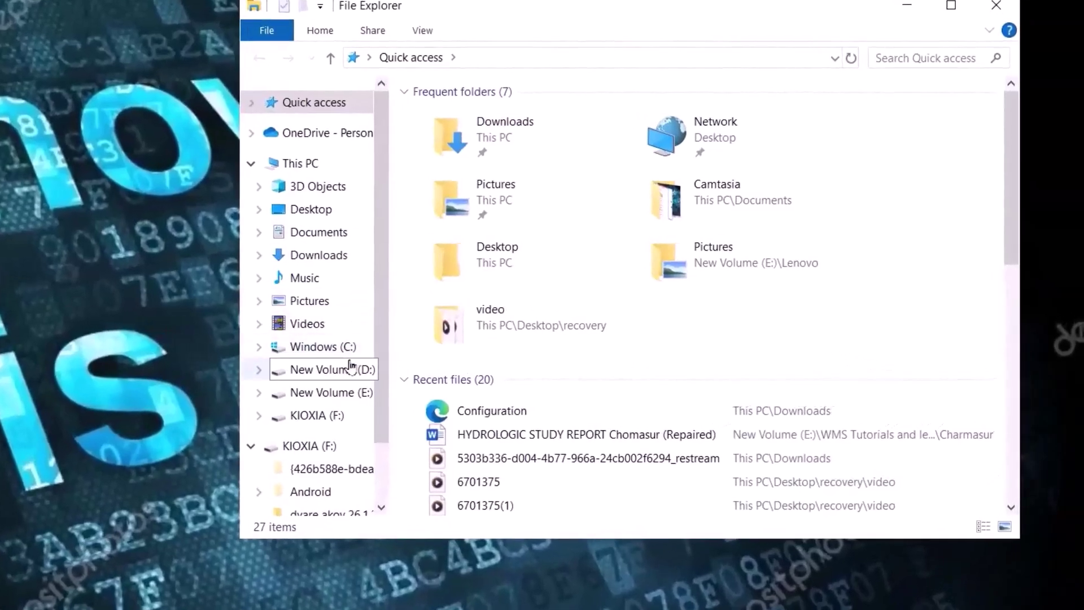
pyautogui.click(341, 347)
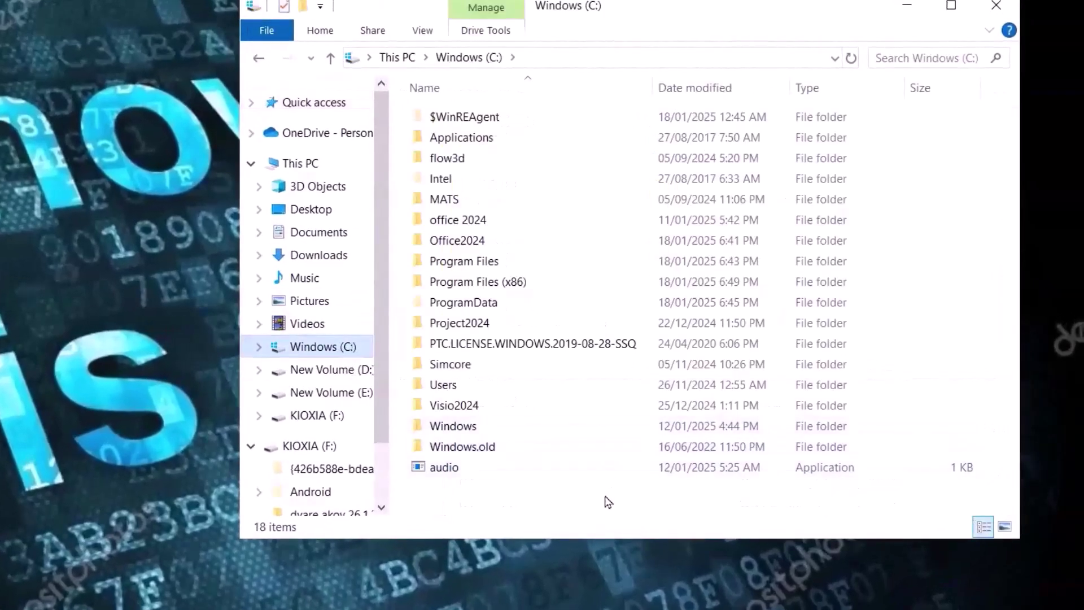
pyautogui.hotkey('ctrl', 'v')
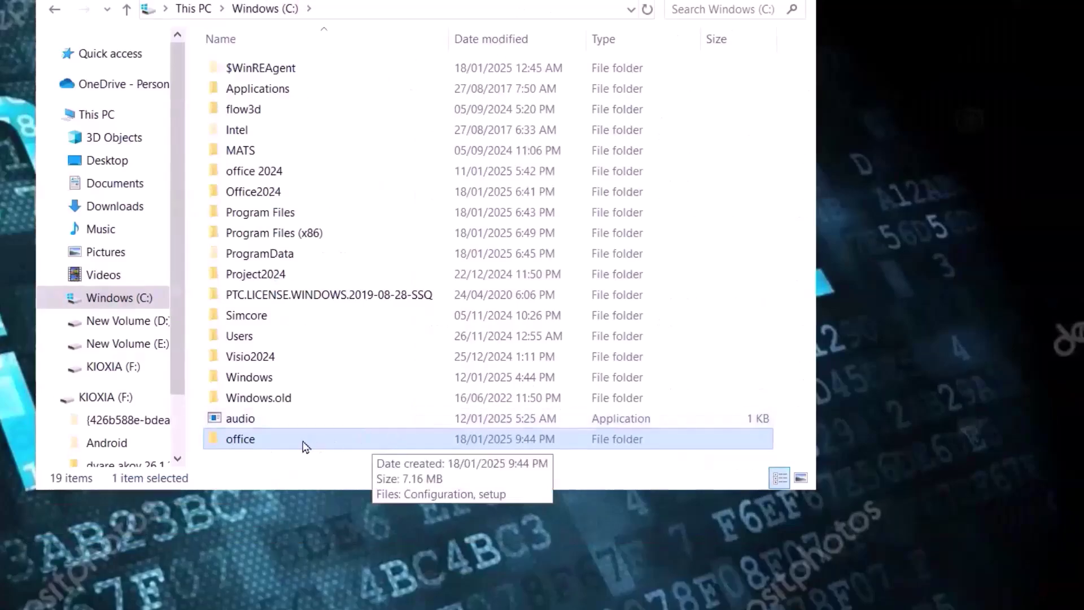
pyautogui.doubleClick(305, 446)
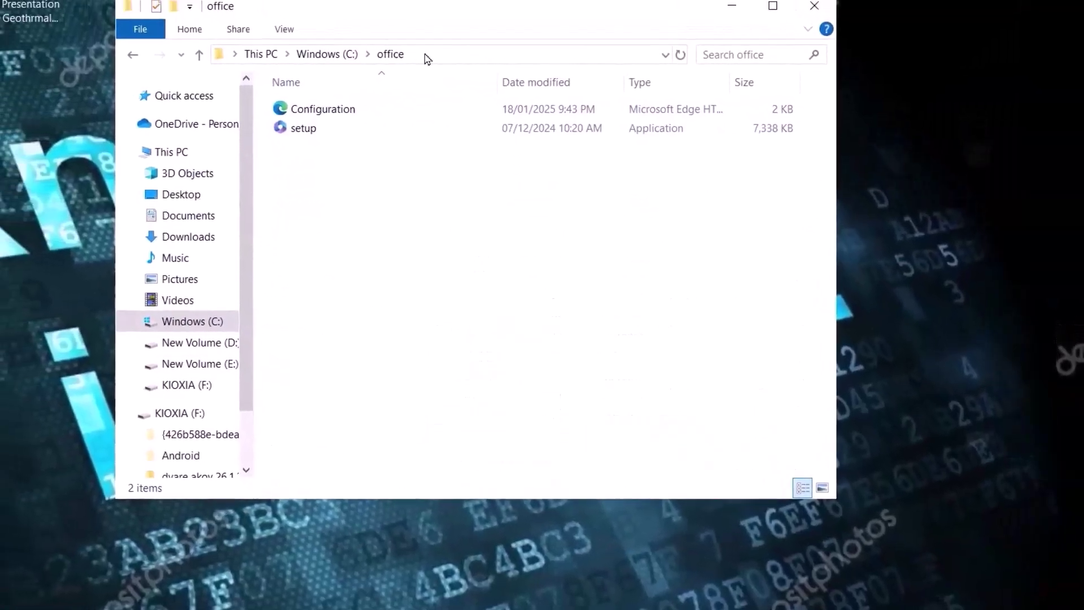
pyautogui.click(429, 56)
pyautogui.hotkey('ctrl', 'c')
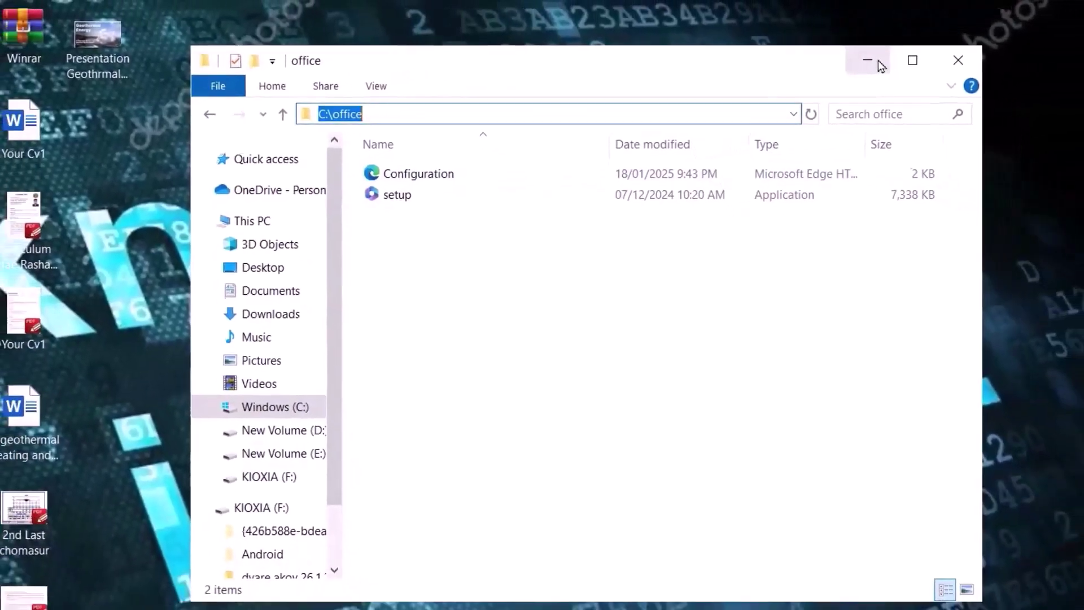
# Launch Command Prompt as administrator and change directory to C:\office.
pyautogui.click(1042, 21)
pyautogui.click(144, 605)
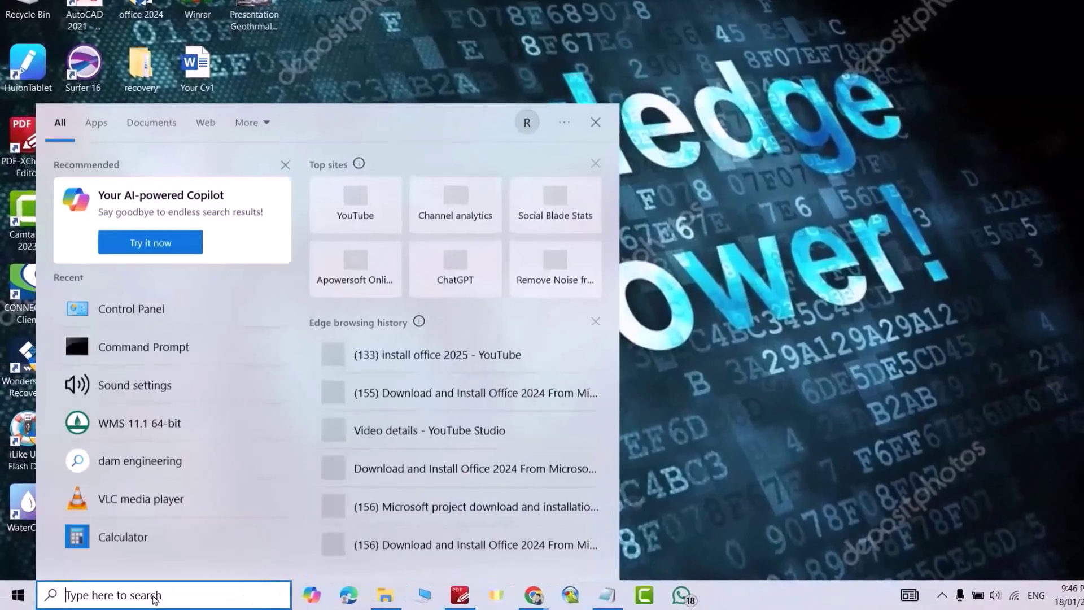
pyautogui.write('comm')
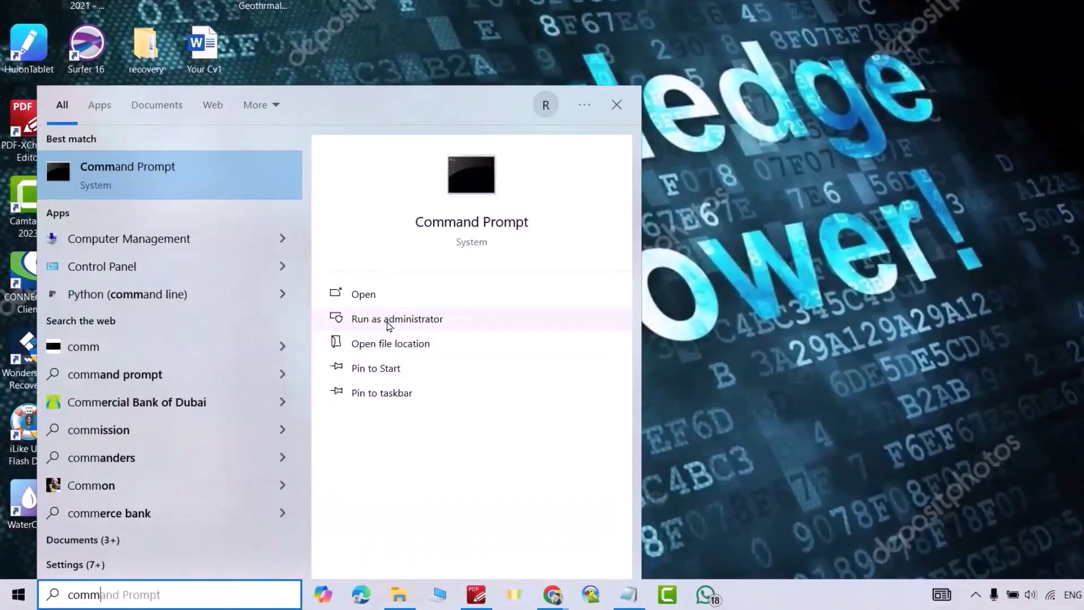
pyautogui.click(388, 319)
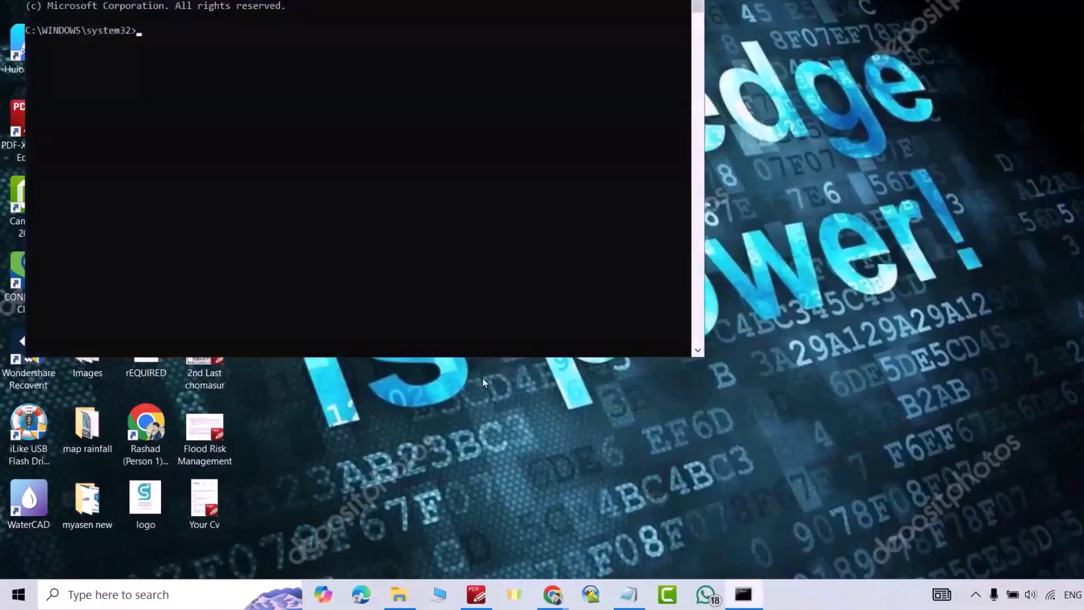
pyautogui.write('cd')
pyautogui.hotkey('ctrl', 'v')
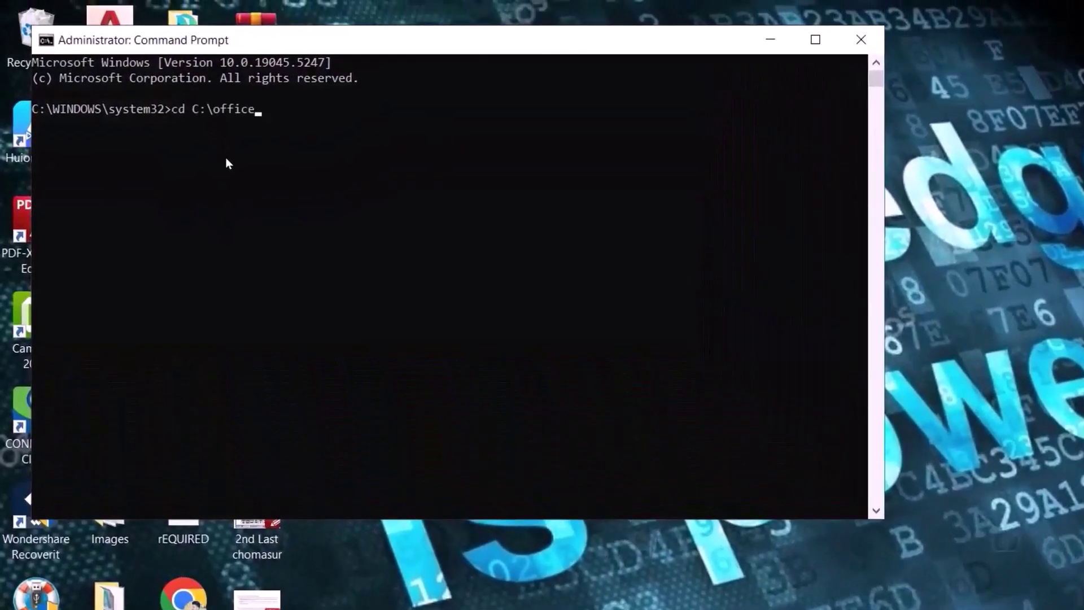
pyautogui.press('Return')
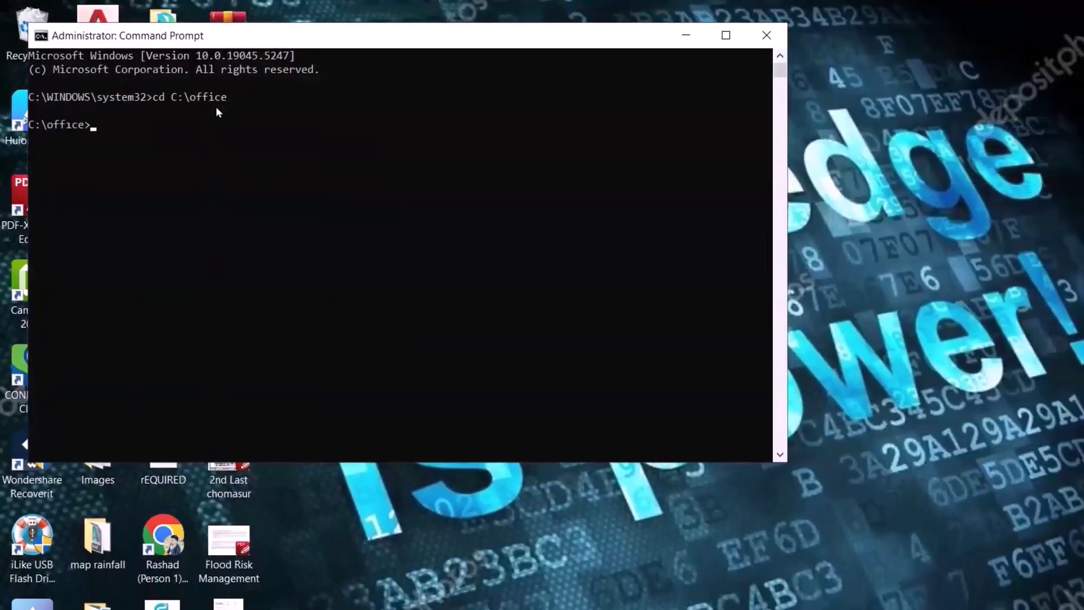
# Copy 'setup /configure configuration.xml' from Notepad and run it at the C:\office prompt.
pyautogui.click(578, 594)
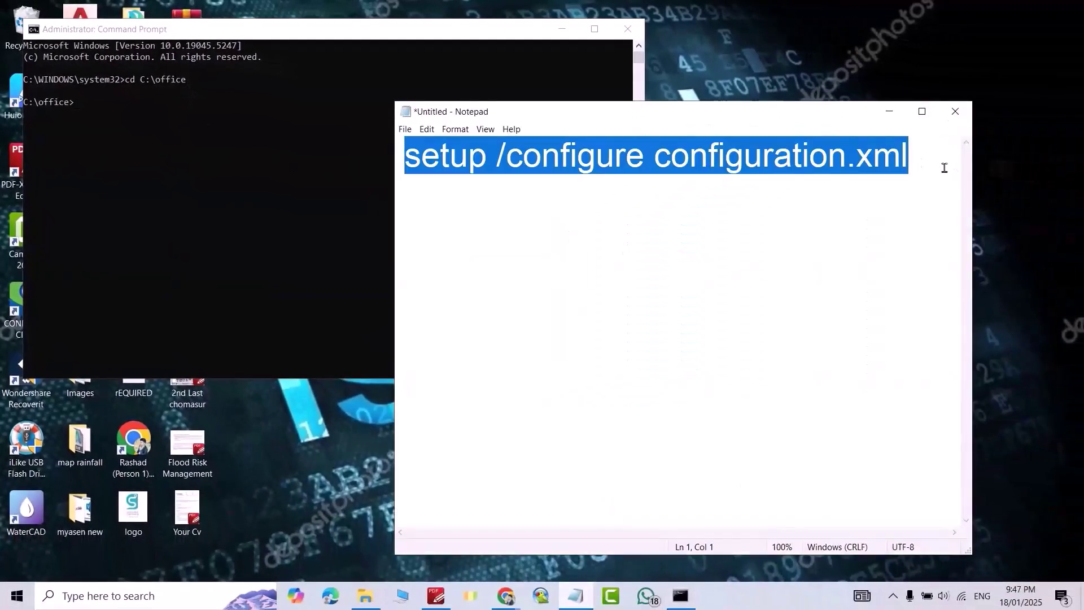
pyautogui.click(898, 225)
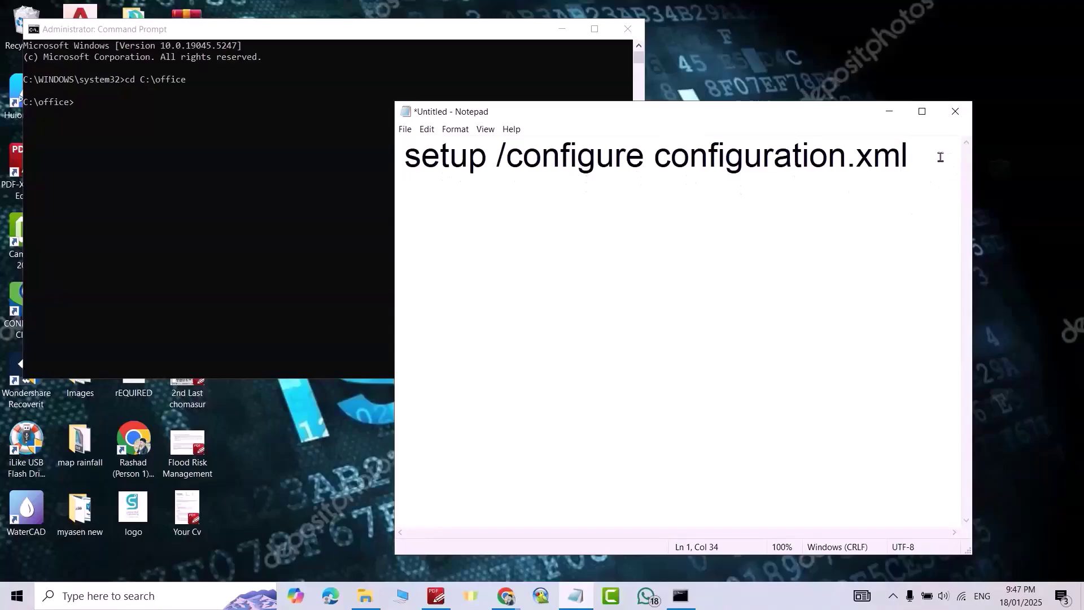
pyautogui.moveTo(934, 158); pyautogui.dragTo(413, 165)
pyautogui.hotkey('ctrl', 'c')
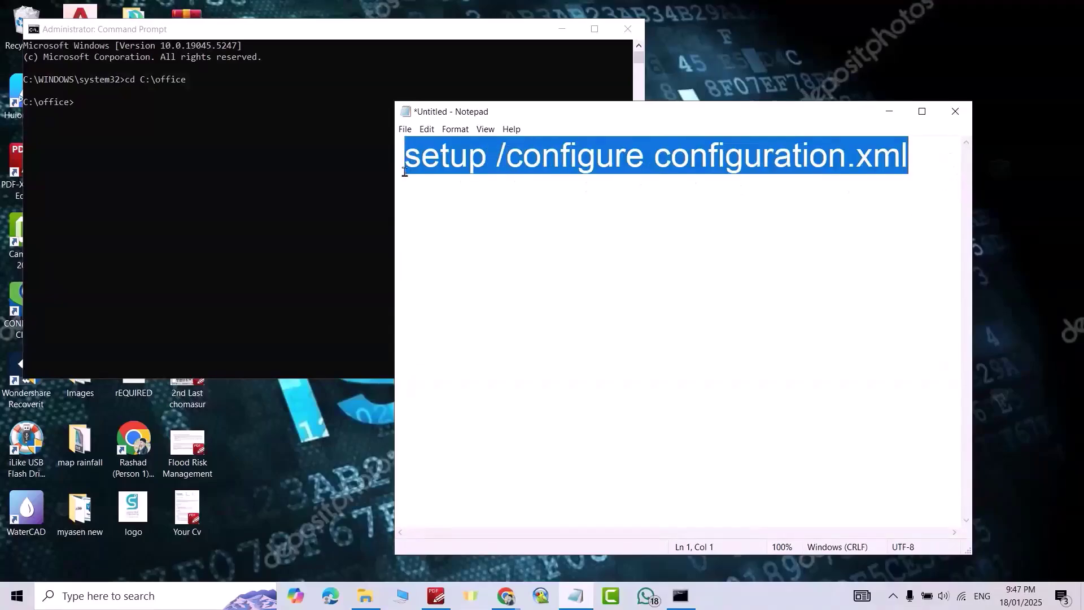
pyautogui.click(107, 164)
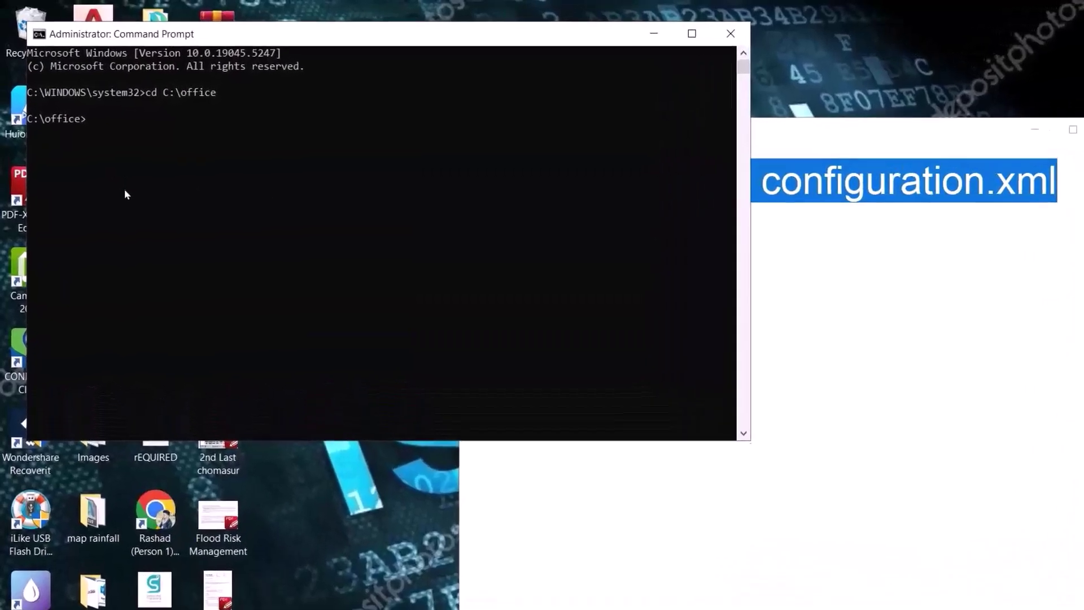
pyautogui.hotkey('ctrl', 'v')
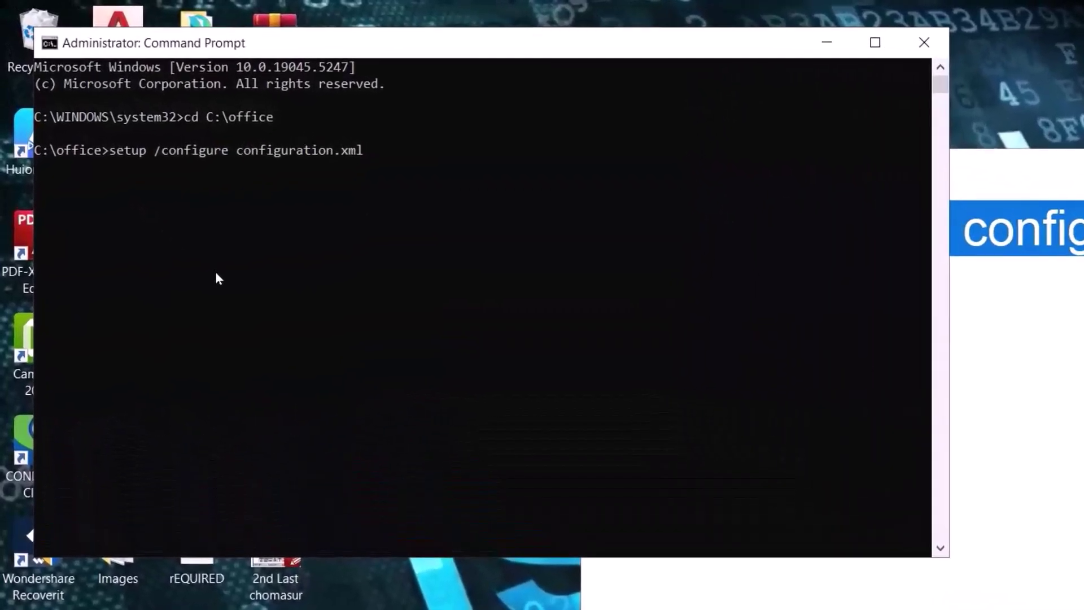
pyautogui.press('Return')
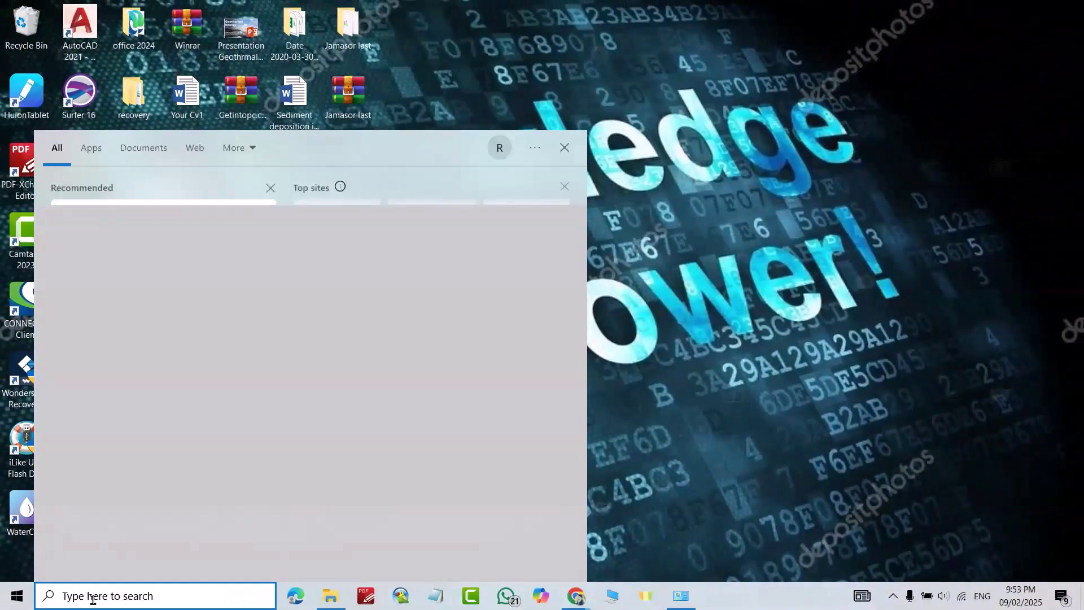
# Launch Excel from search, dismiss the default-program prompt, and open a maximized blank workbook.
pyautogui.write('excel')
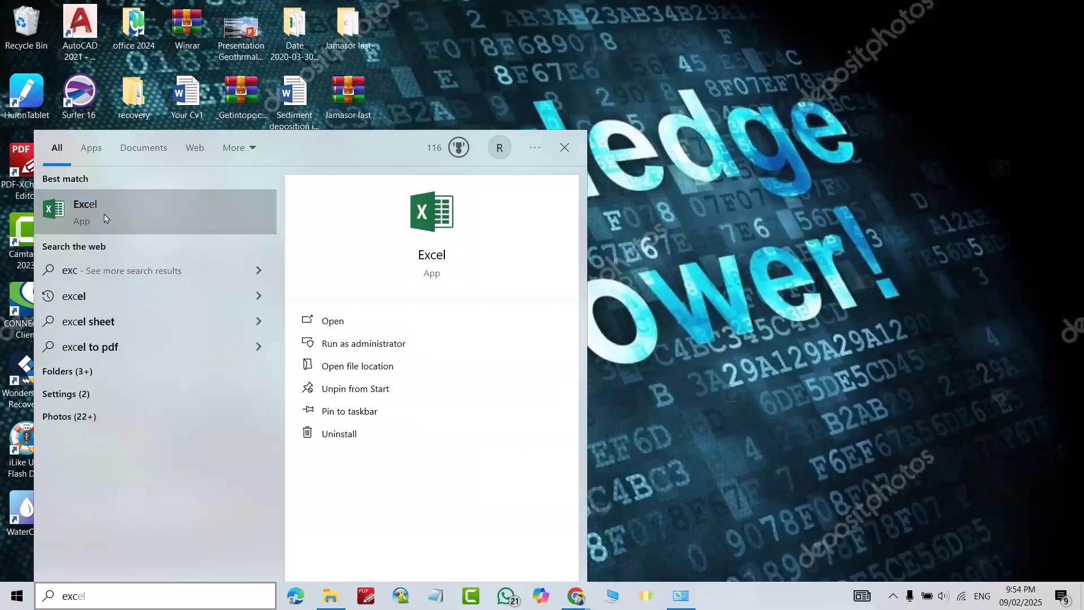
pyautogui.click(103, 218)
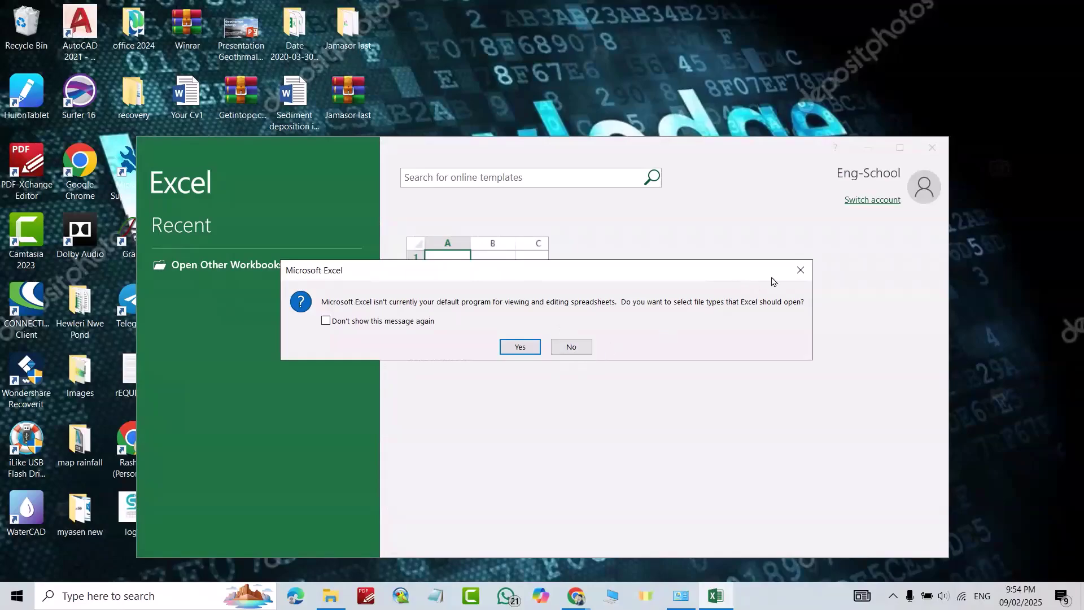
pyautogui.click(800, 271)
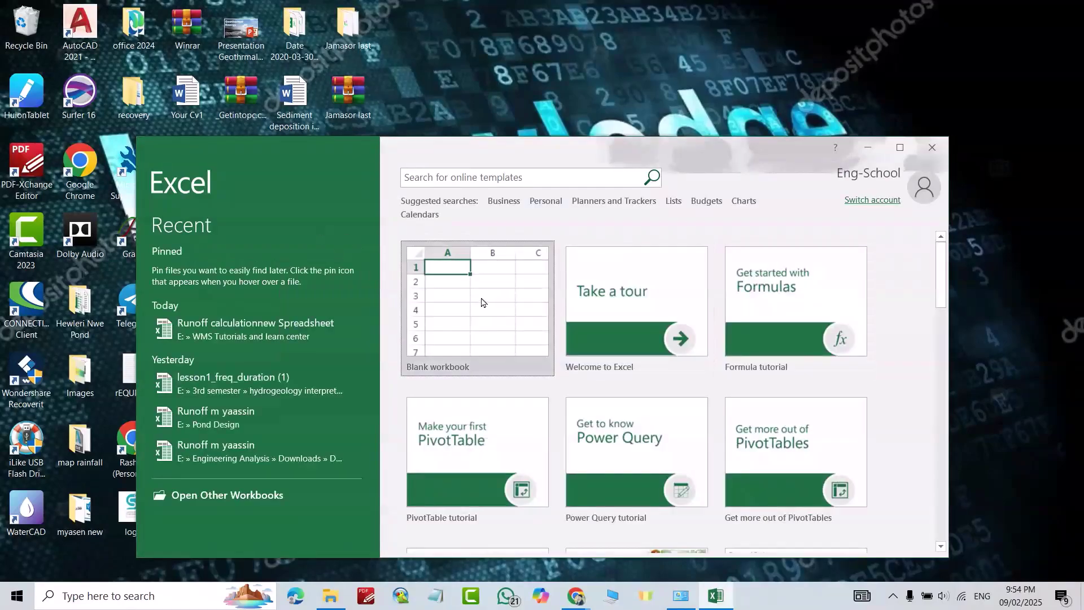
pyautogui.click(481, 302)
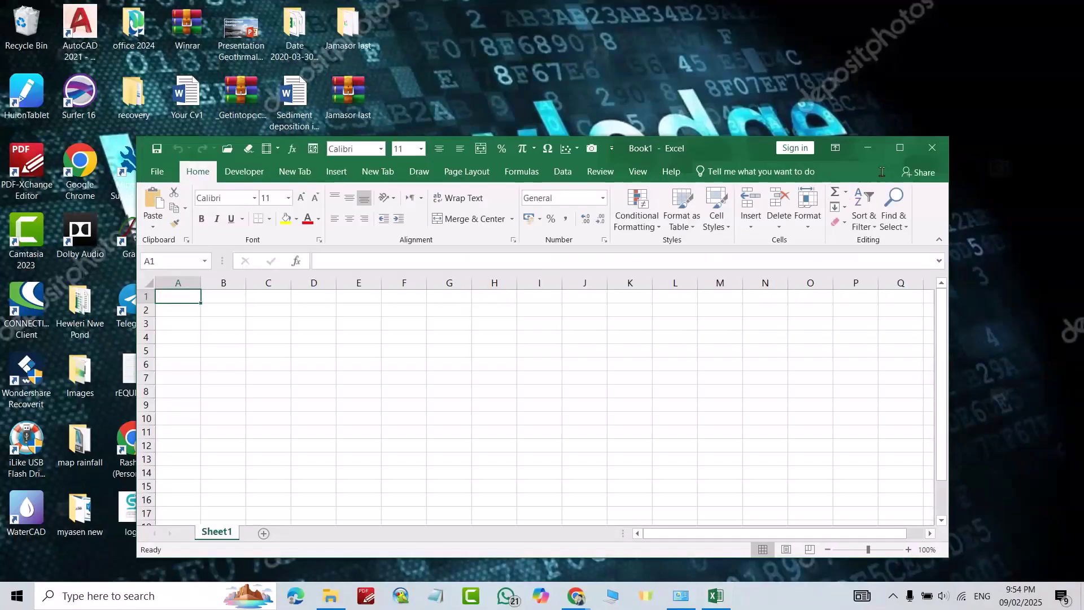
pyautogui.click(900, 149)
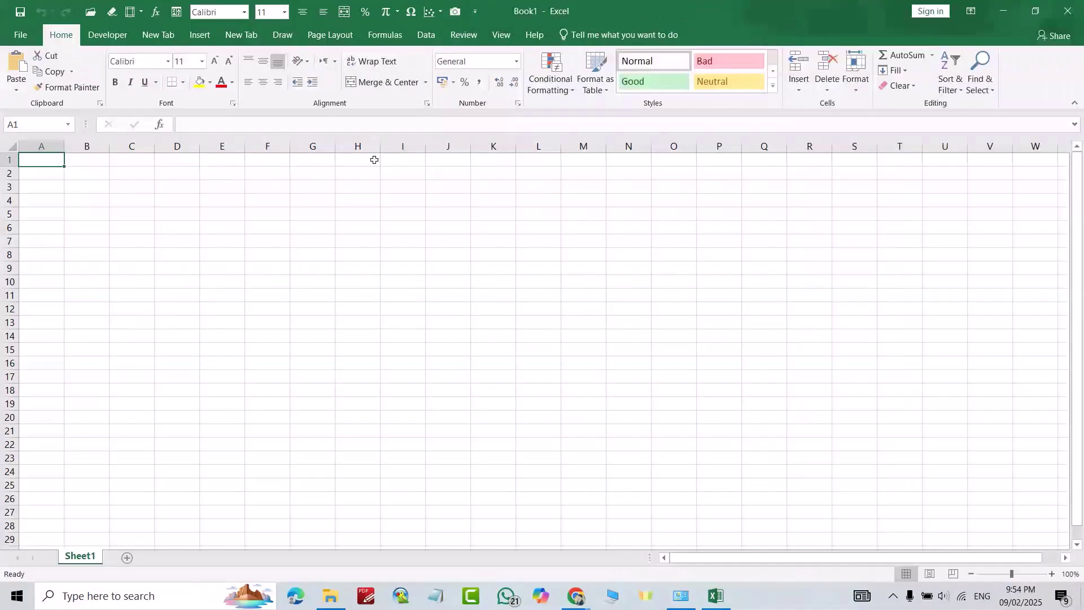
# Open Excel's Account page showing Professional Plus 2019 Version 1808 as Activation Required, dismissing the product key prompt.
pyautogui.click(21, 35)
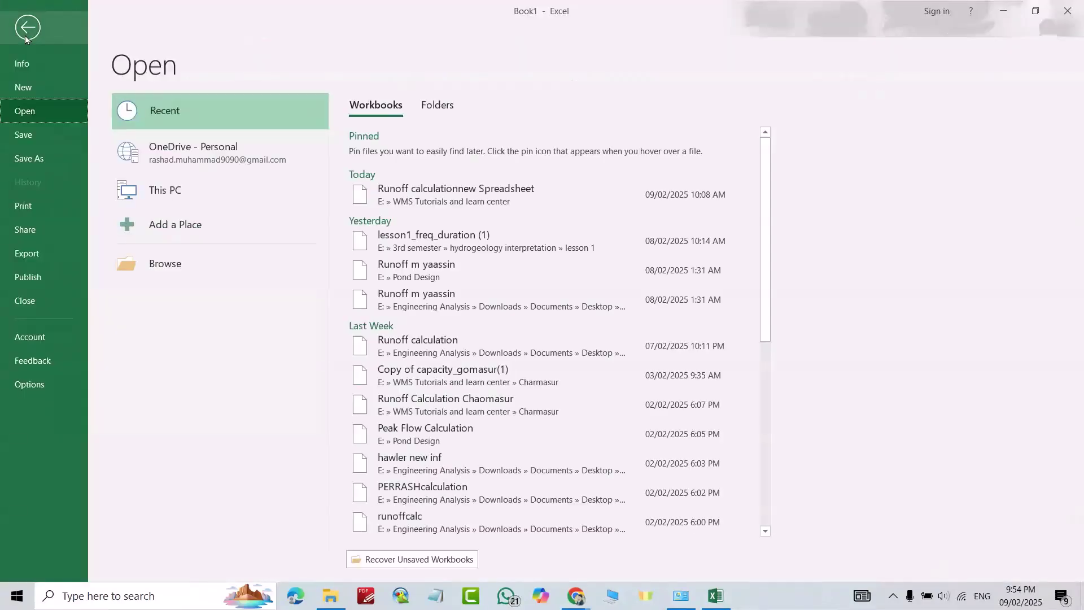
pyautogui.click(13, 338)
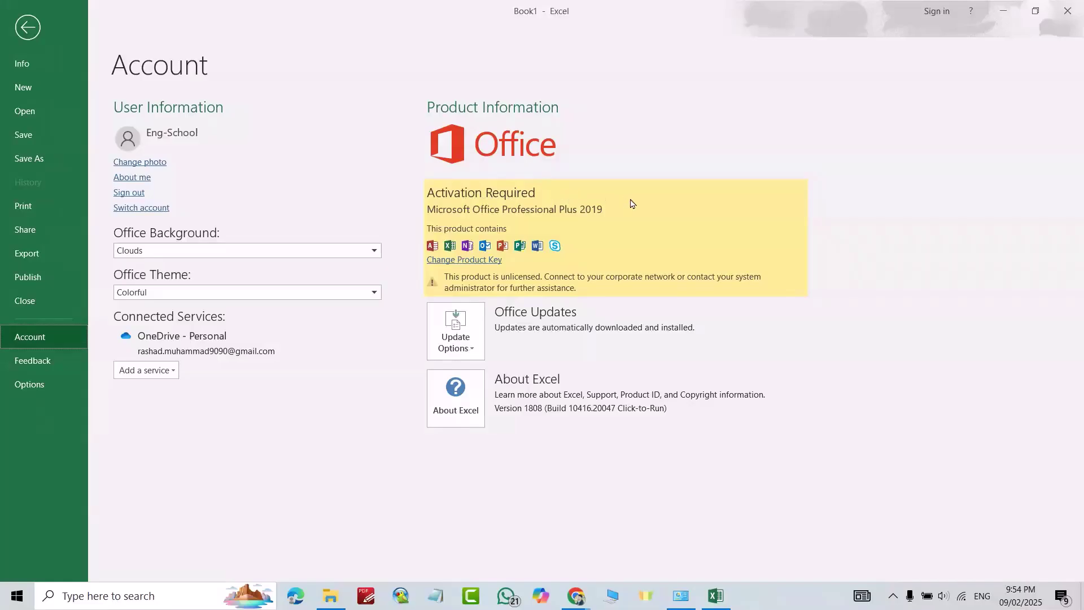
pyautogui.click(460, 260)
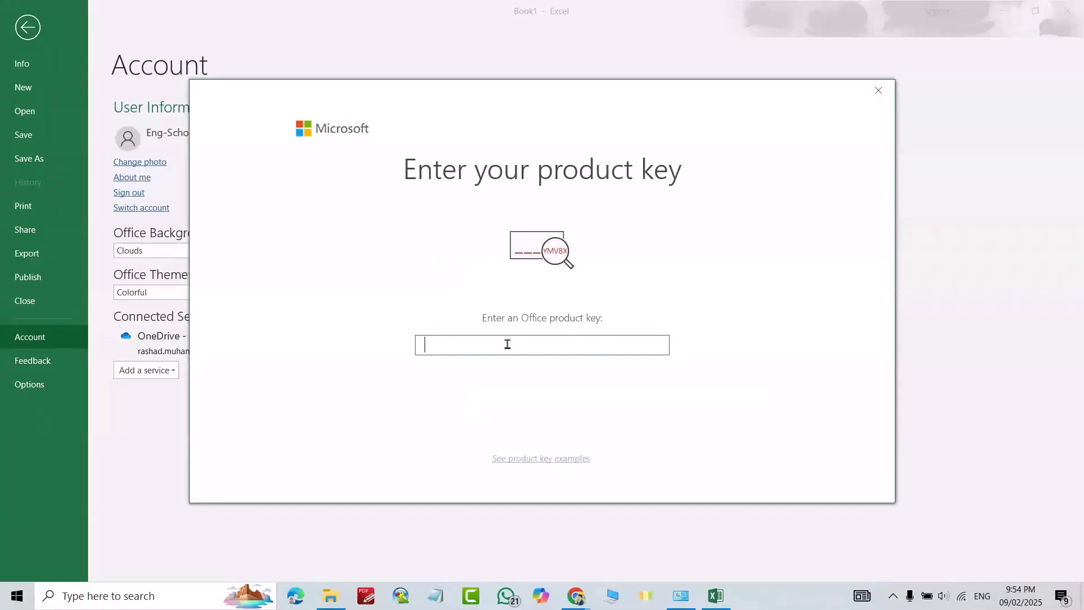
pyautogui.click(877, 90)
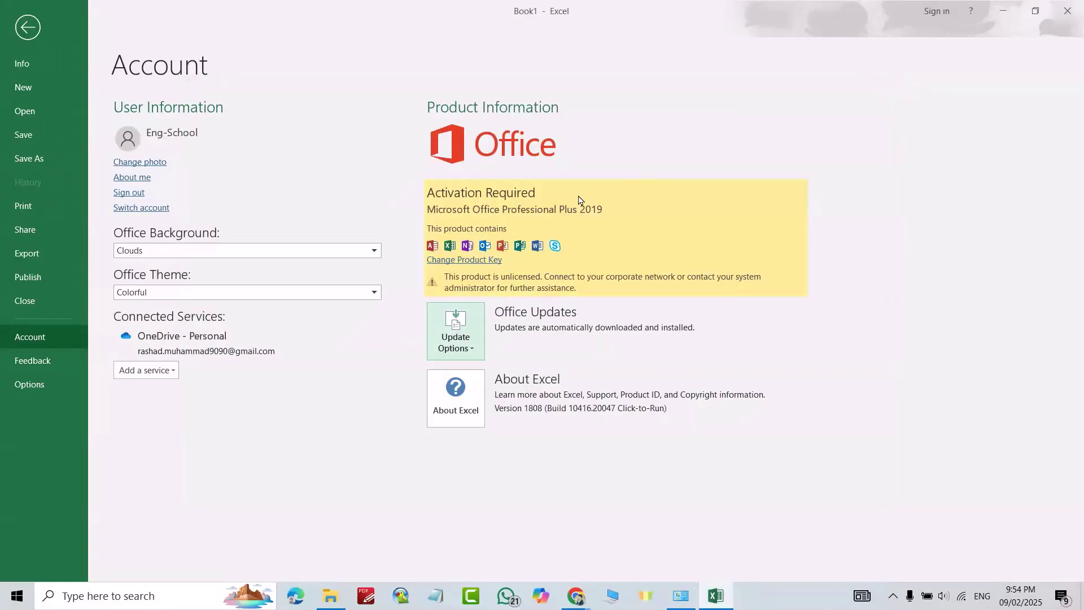